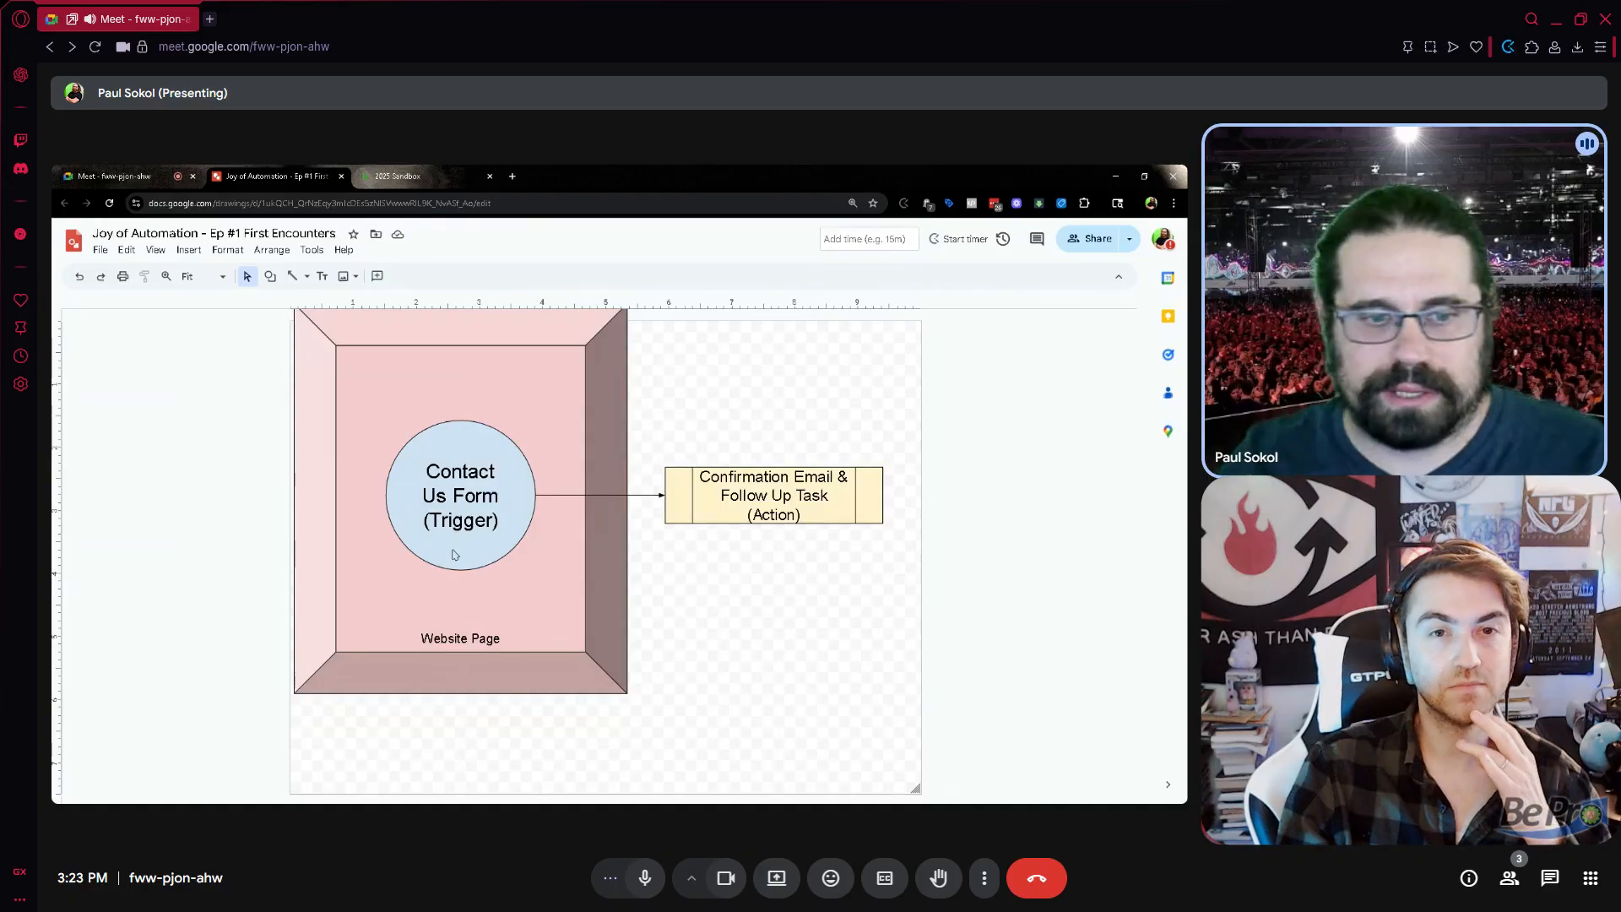
# Step: Switch to the 2025 Sandbox campaign and show the available snippets in the Contact Us Form's design
pyautogui.click(417, 179)
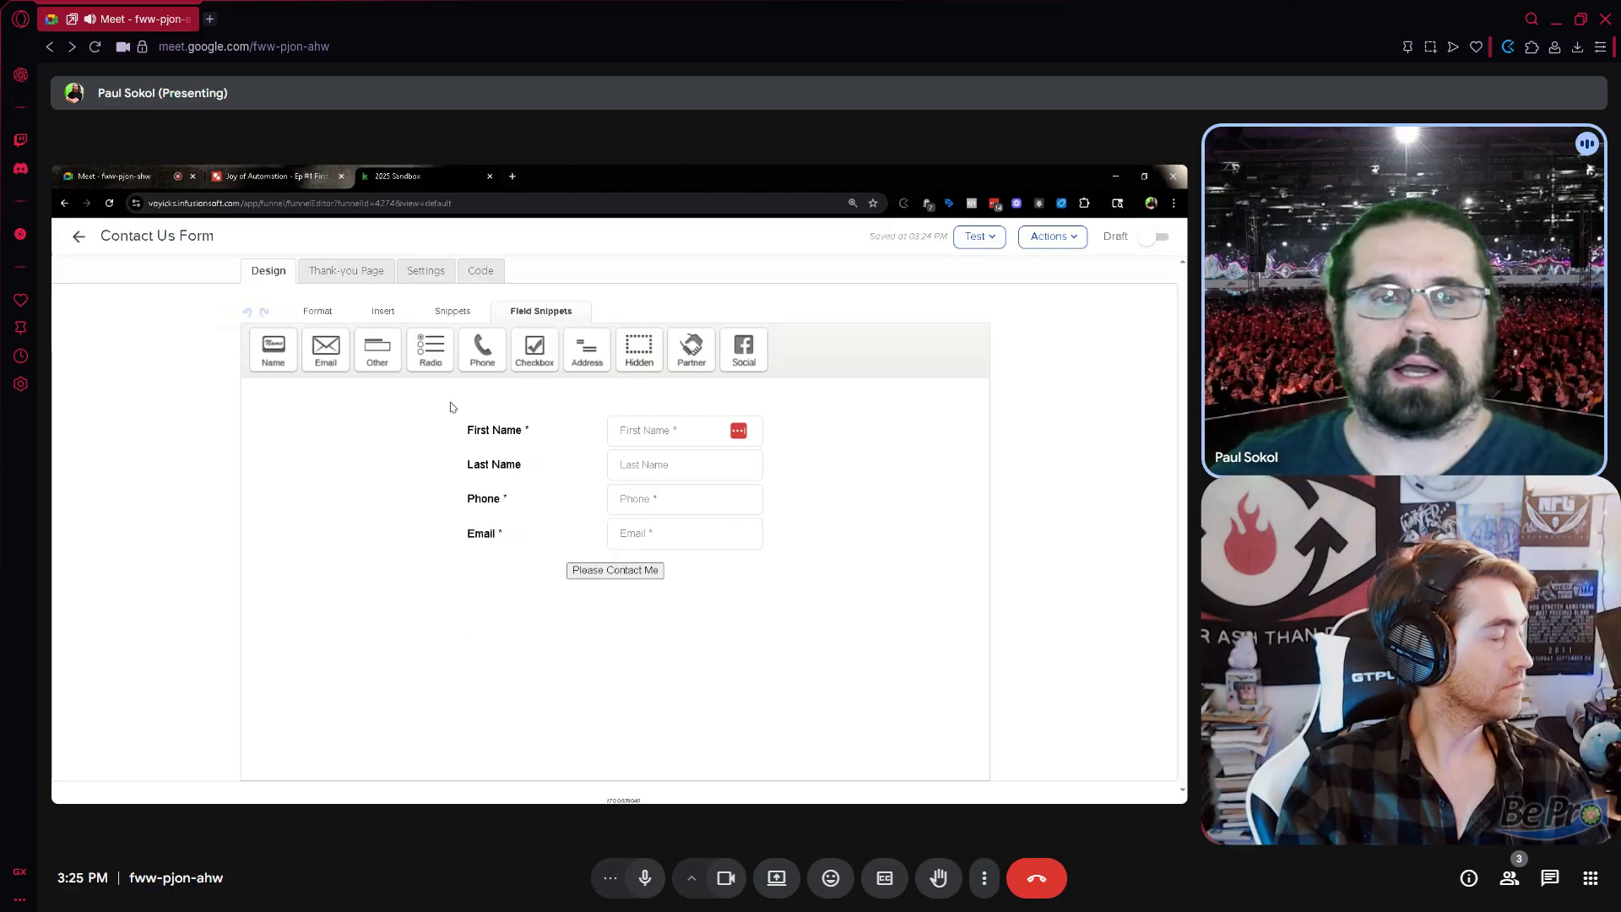
pyautogui.click(466, 319)
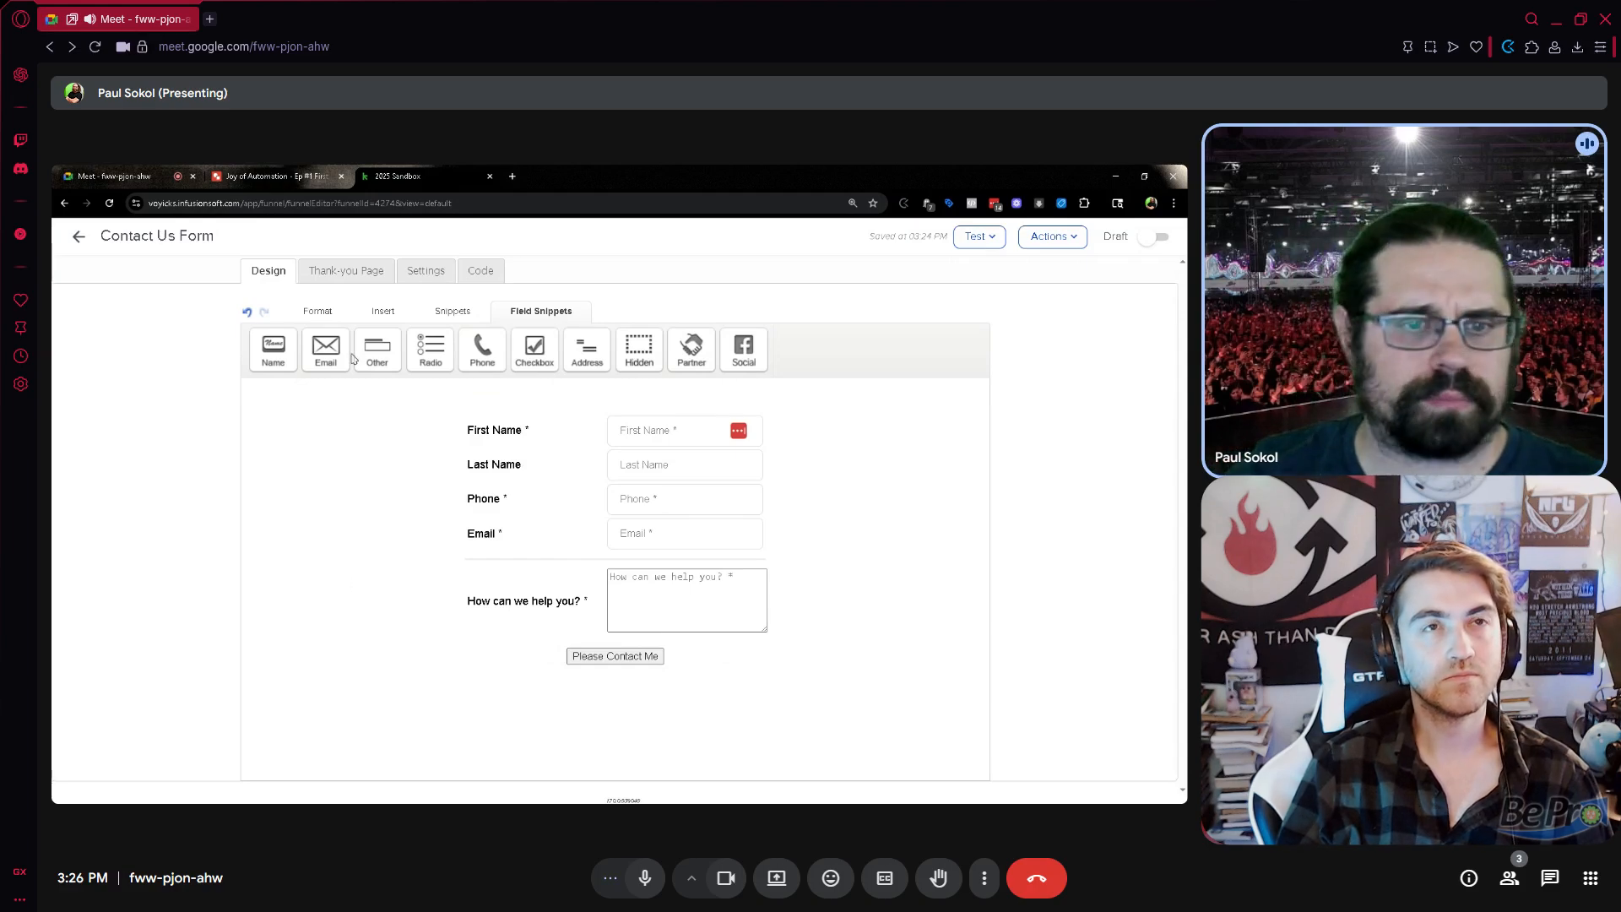
# Step: Reword the form's thank-you page heading to "Thanks for reaching out, ~Contact.FirstName~!"
pyautogui.click(349, 281)
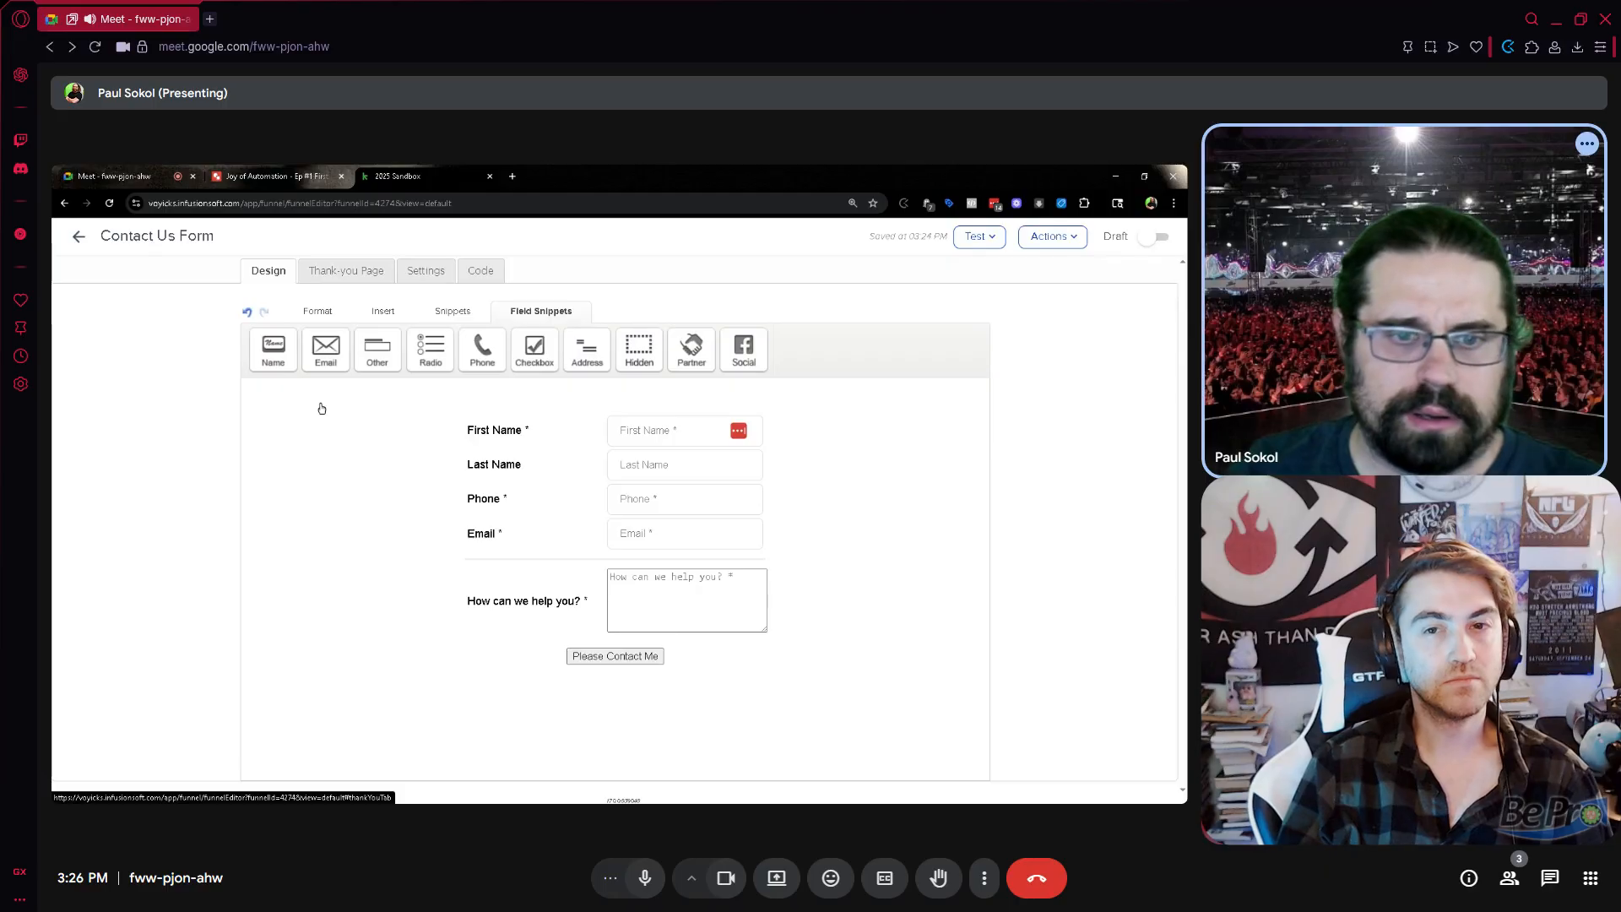
pyautogui.click(479, 533)
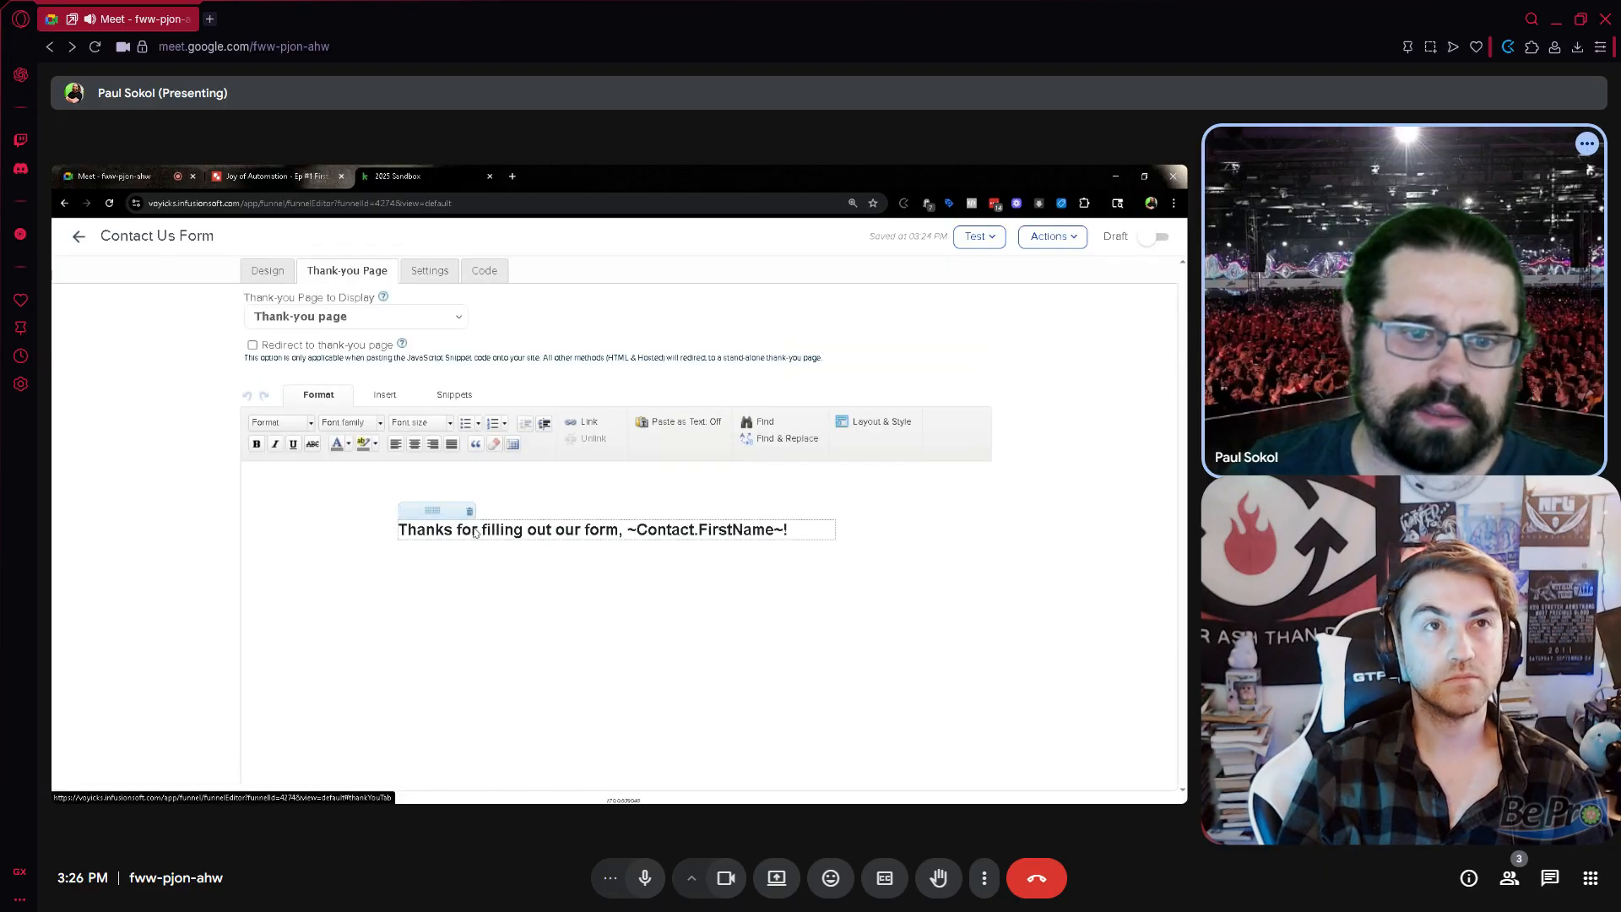
pyautogui.hotkey('ctrl', 'shift', 'Right')
pyautogui.hotkey('ctrl', 'shift', 'Right')
pyautogui.hotkey('ctrl', 'shift', 'Right')
pyautogui.hotkey('ctrl', 'shift', 'Right')
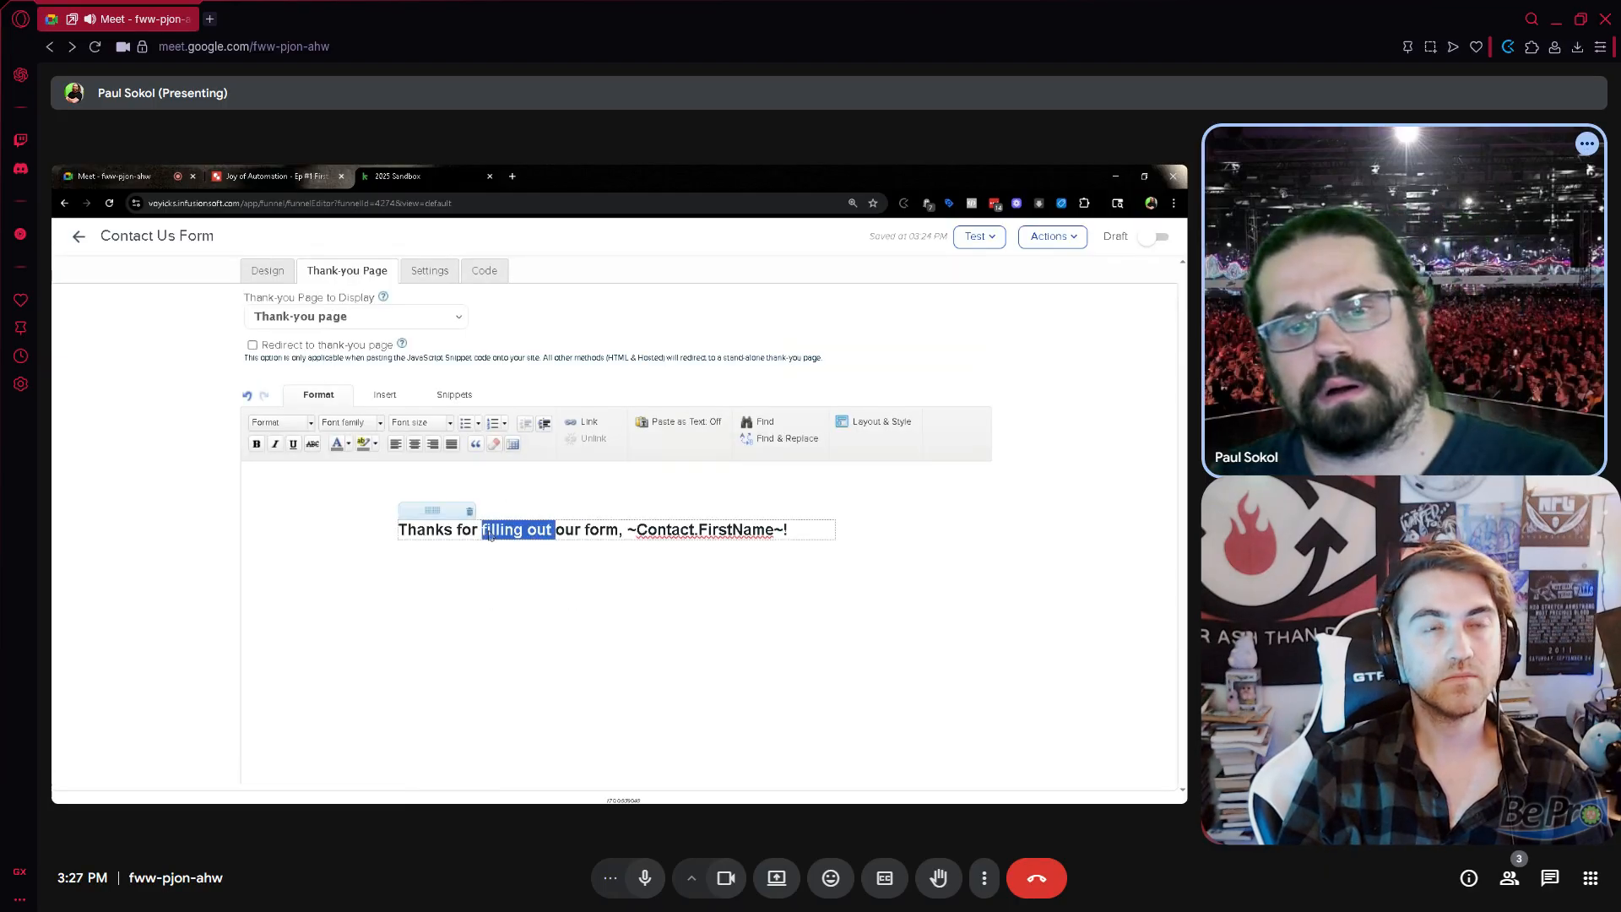
pyautogui.write('reaching out')
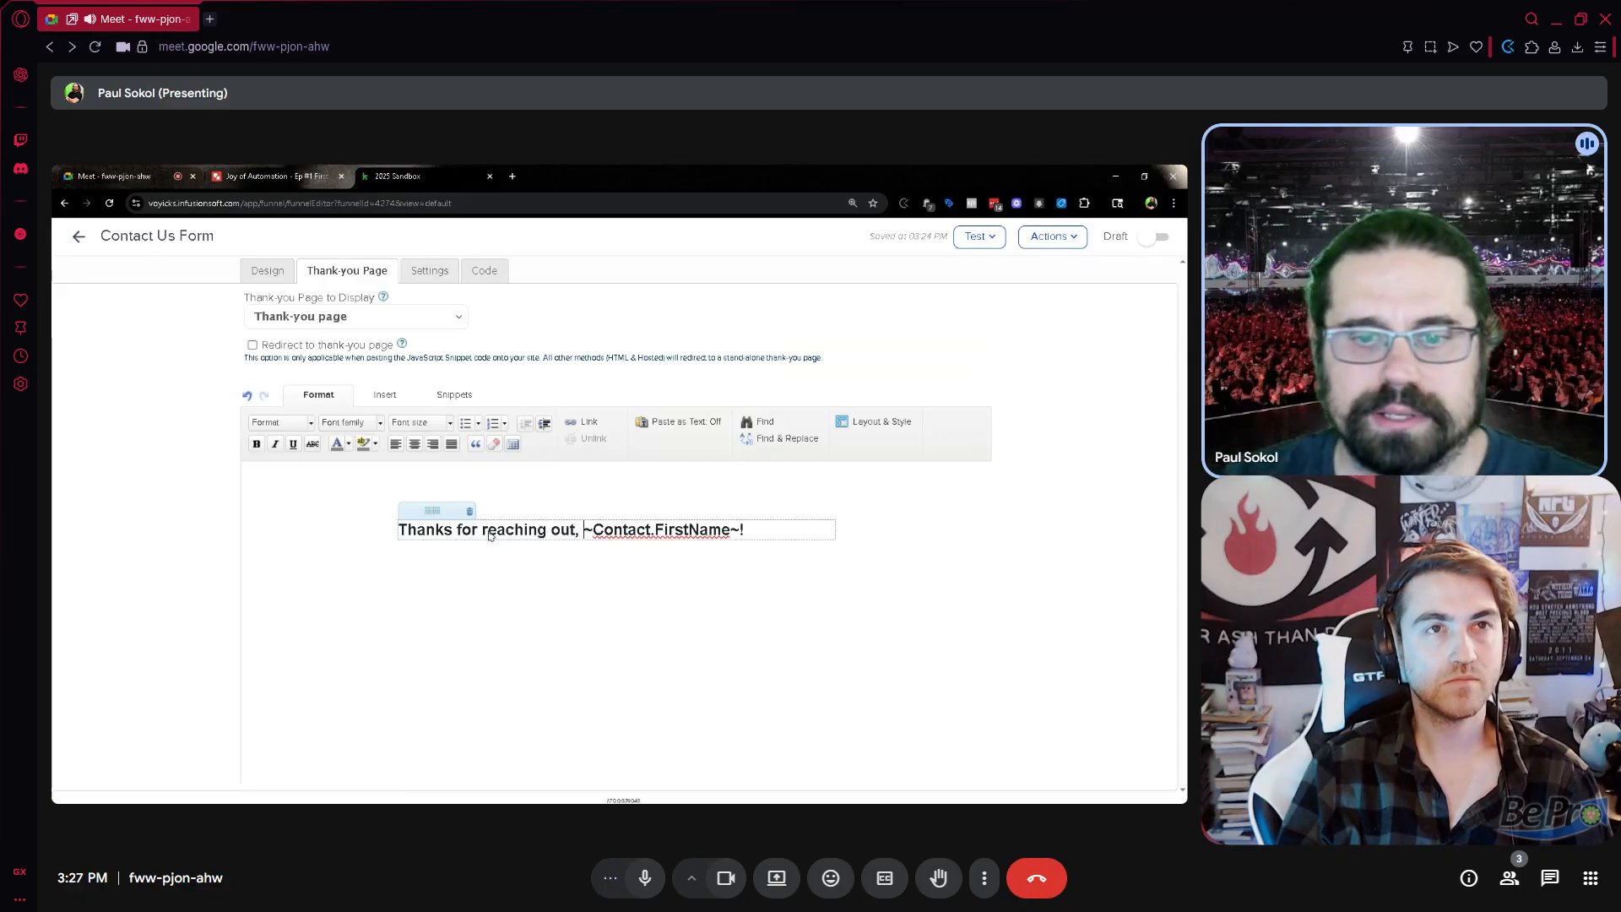
pyautogui.hotkey('shift', 'End')
pyautogui.hotkey('shift', 'Left')
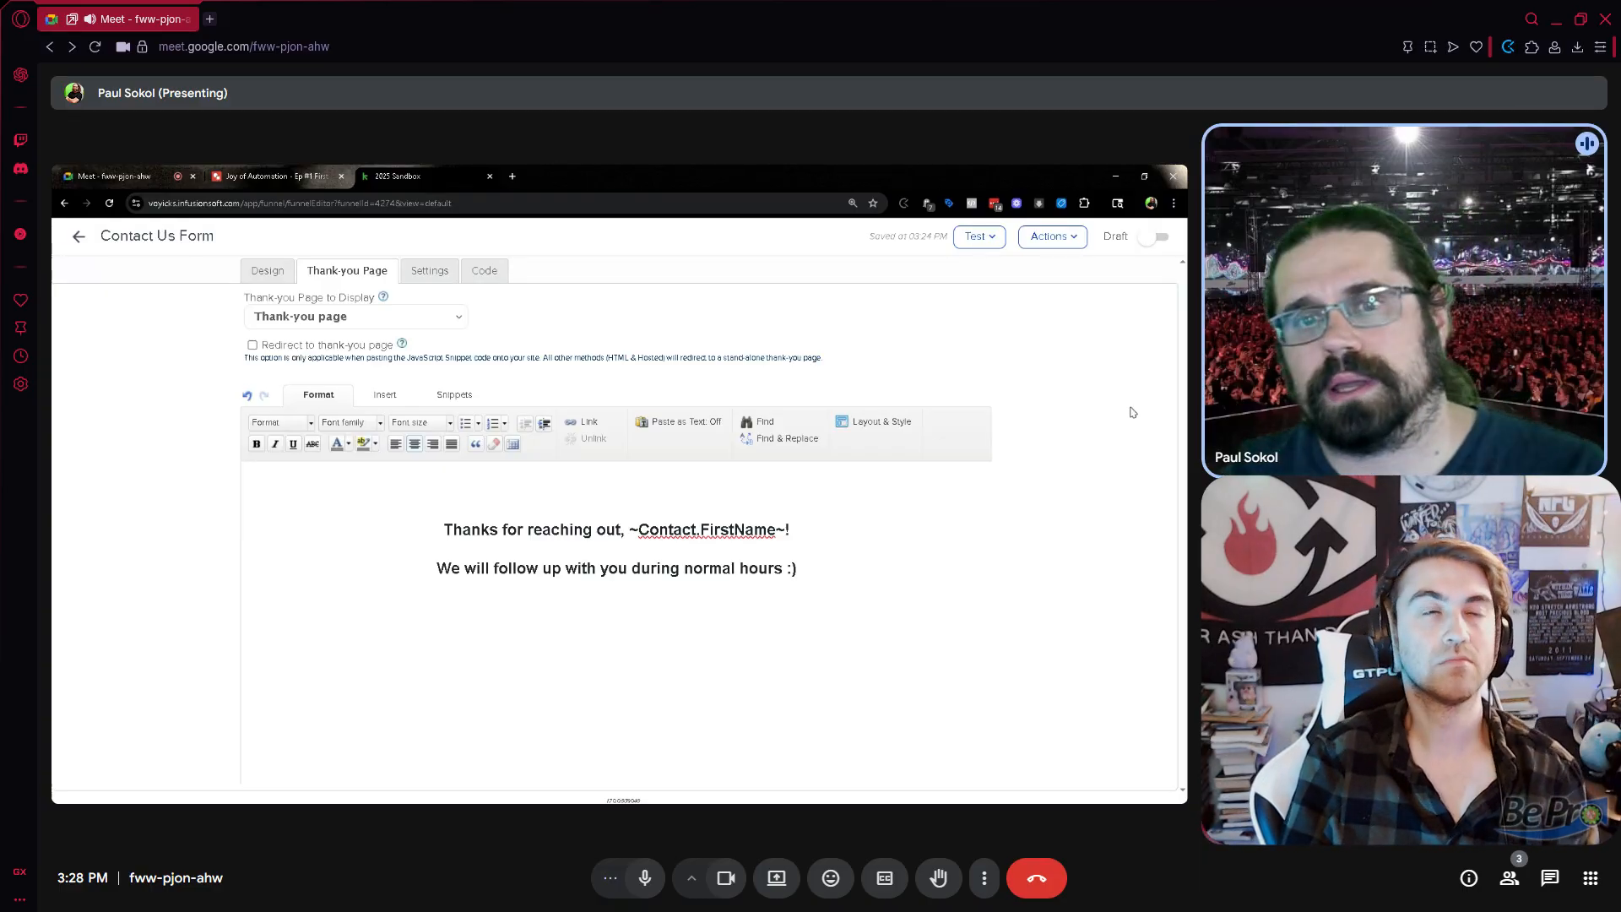
# Step: Mark the Contact Us Form as ready and open the hosted version option among its code choices
pyautogui.click(1152, 240)
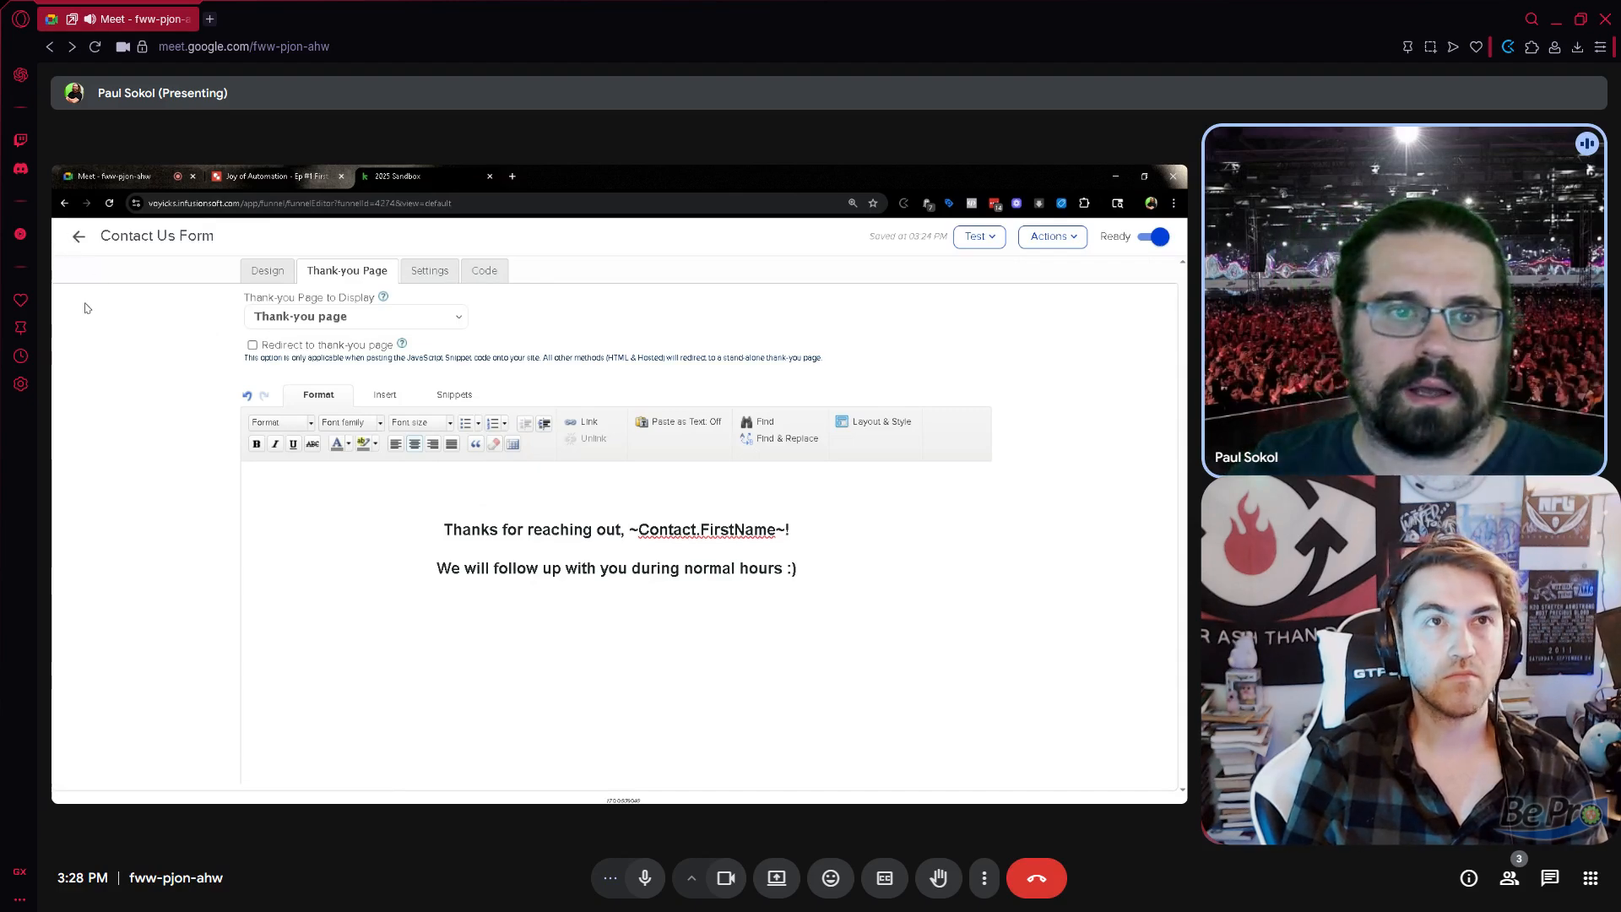
pyautogui.click(479, 271)
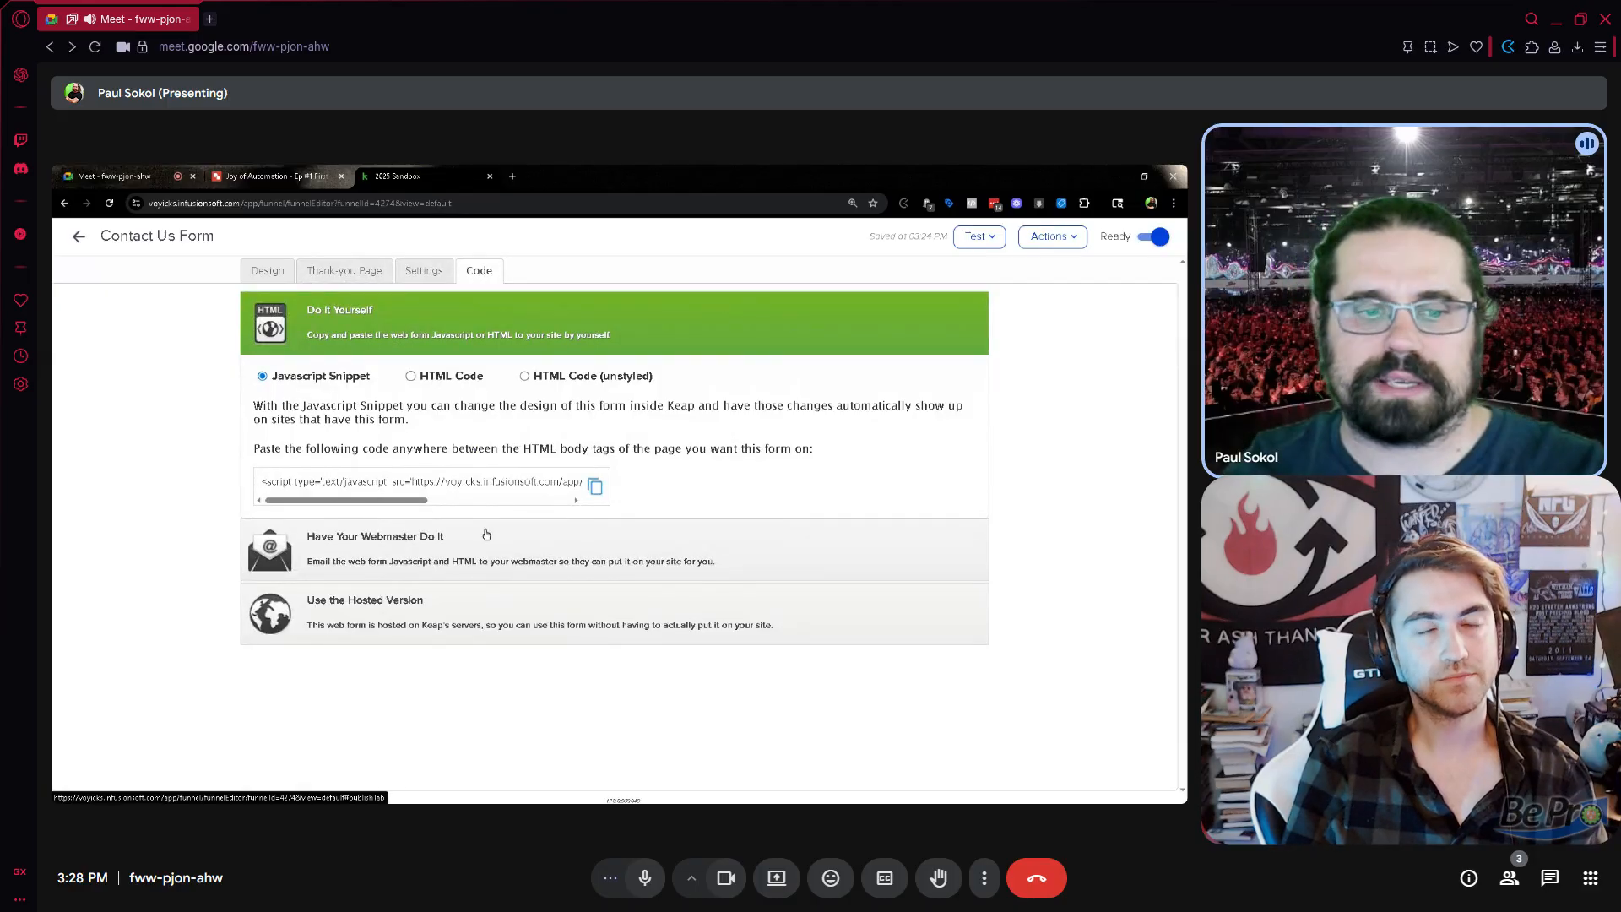
pyautogui.click(483, 613)
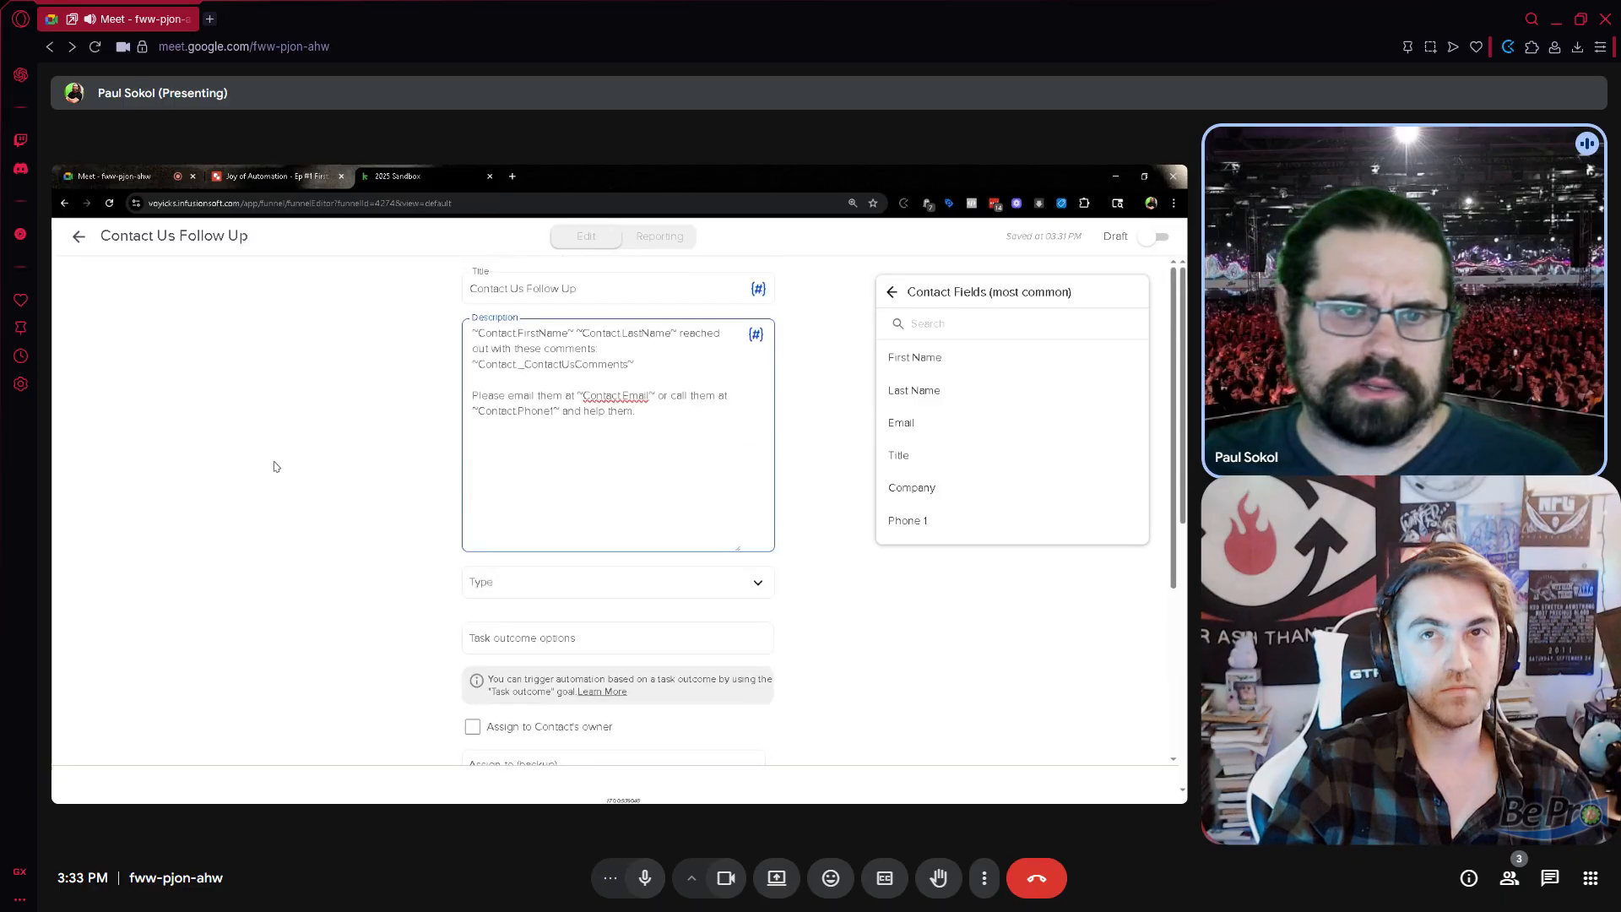
# Step: Set the Contact Us Follow Up task's type to Other and choose the first listed user as its backup assignee
pyautogui.click(498, 588)
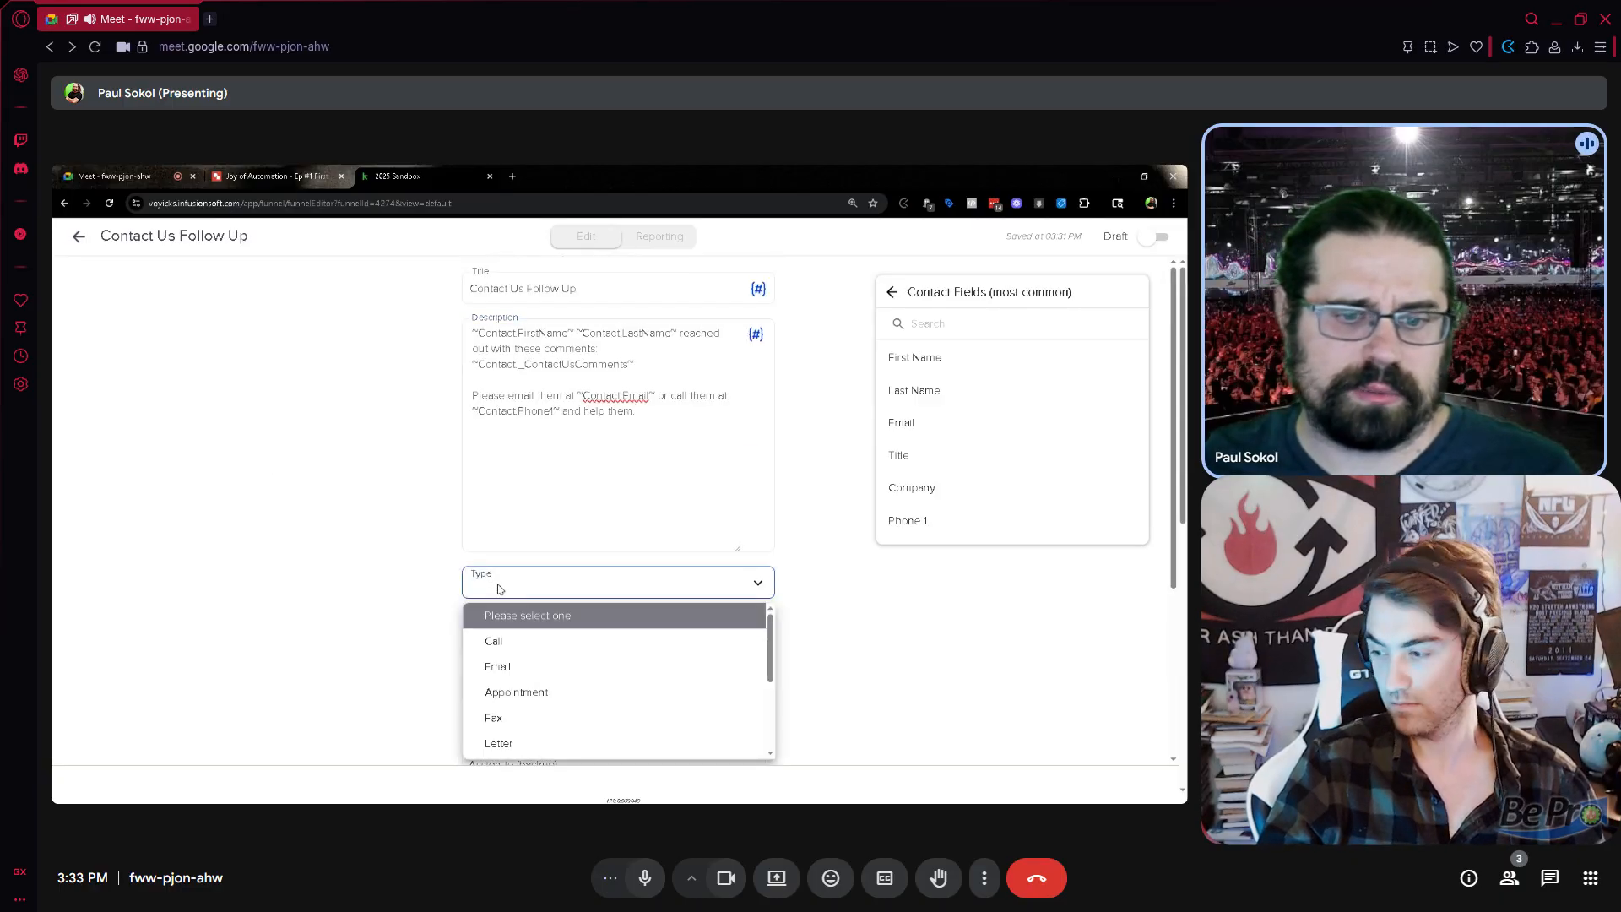
pyautogui.scroll(-2, 503, 629)
pyautogui.click(503, 691)
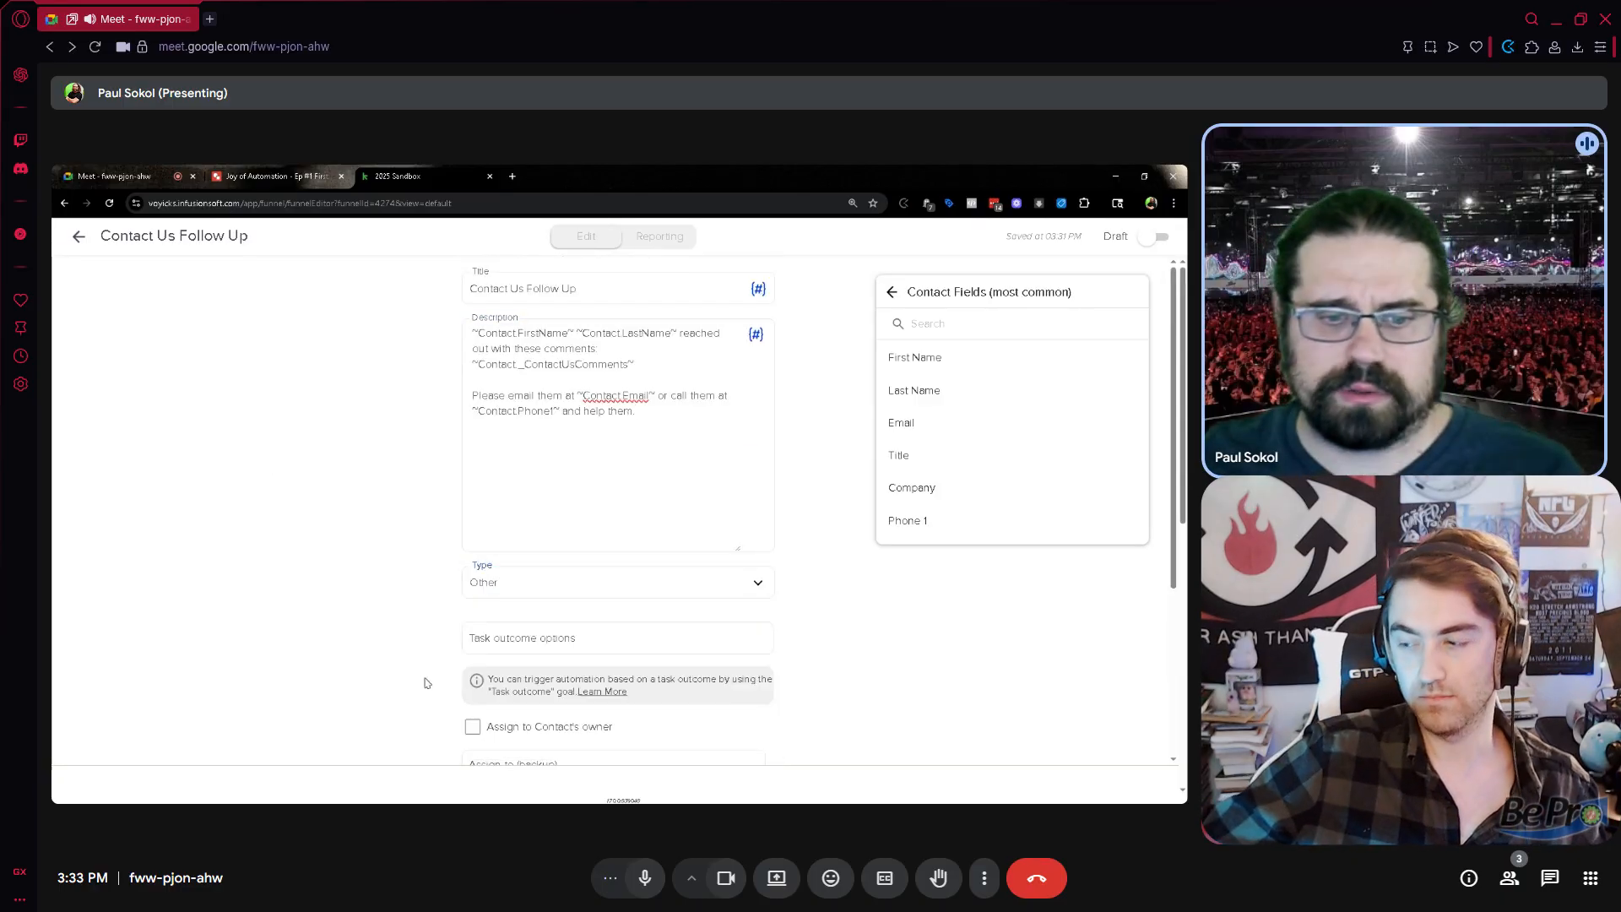
pyautogui.scroll(-3, 338, 578)
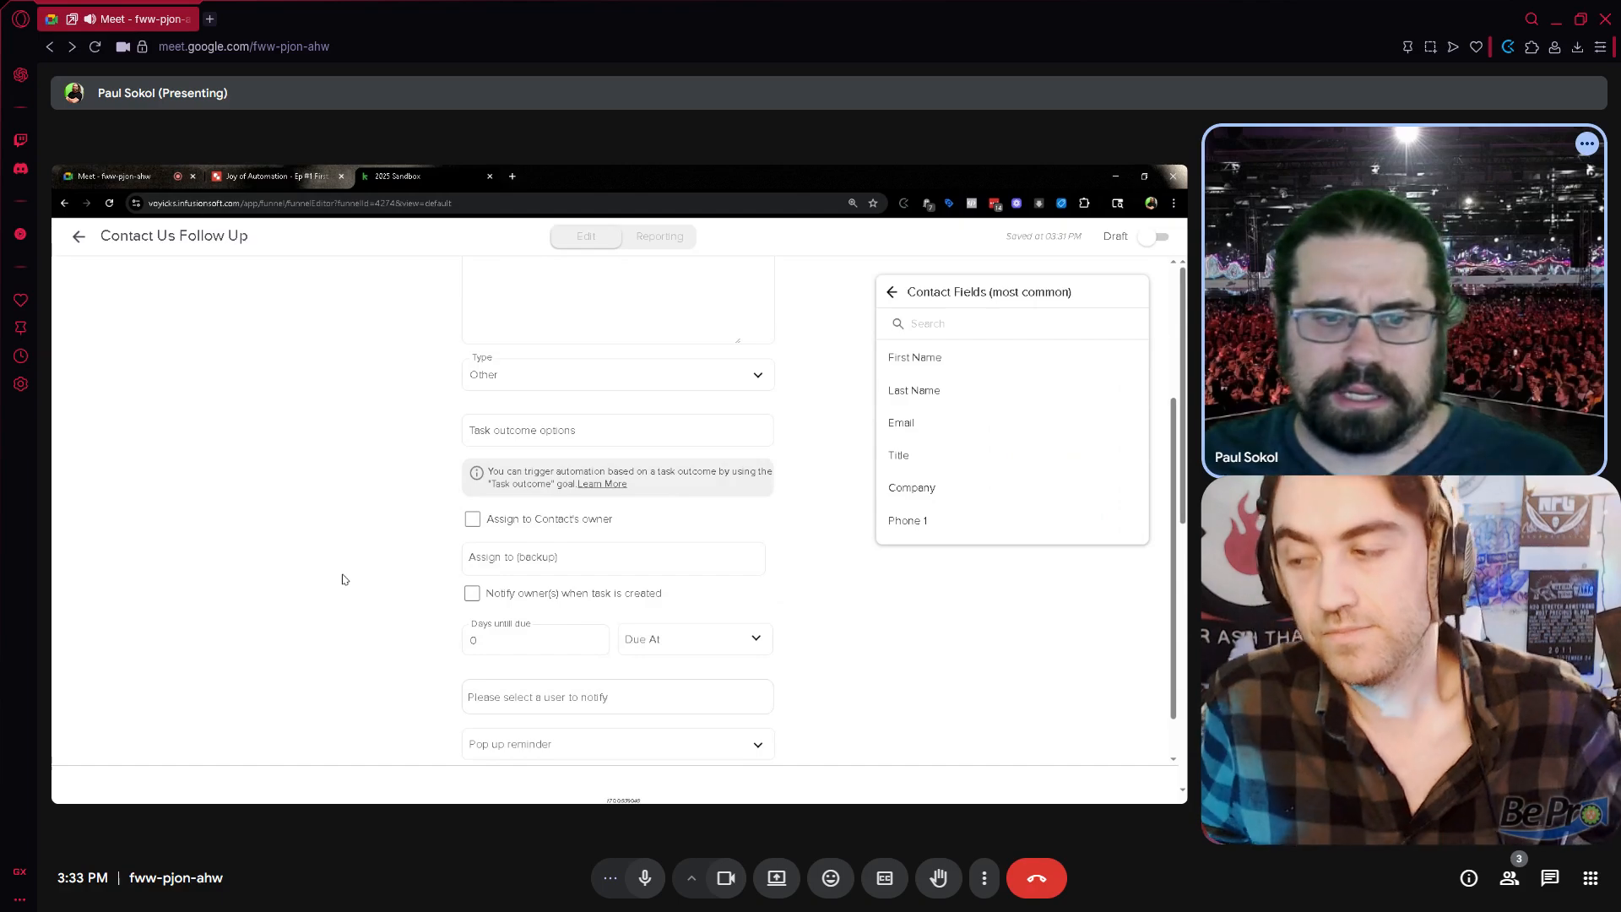
pyautogui.click(528, 565)
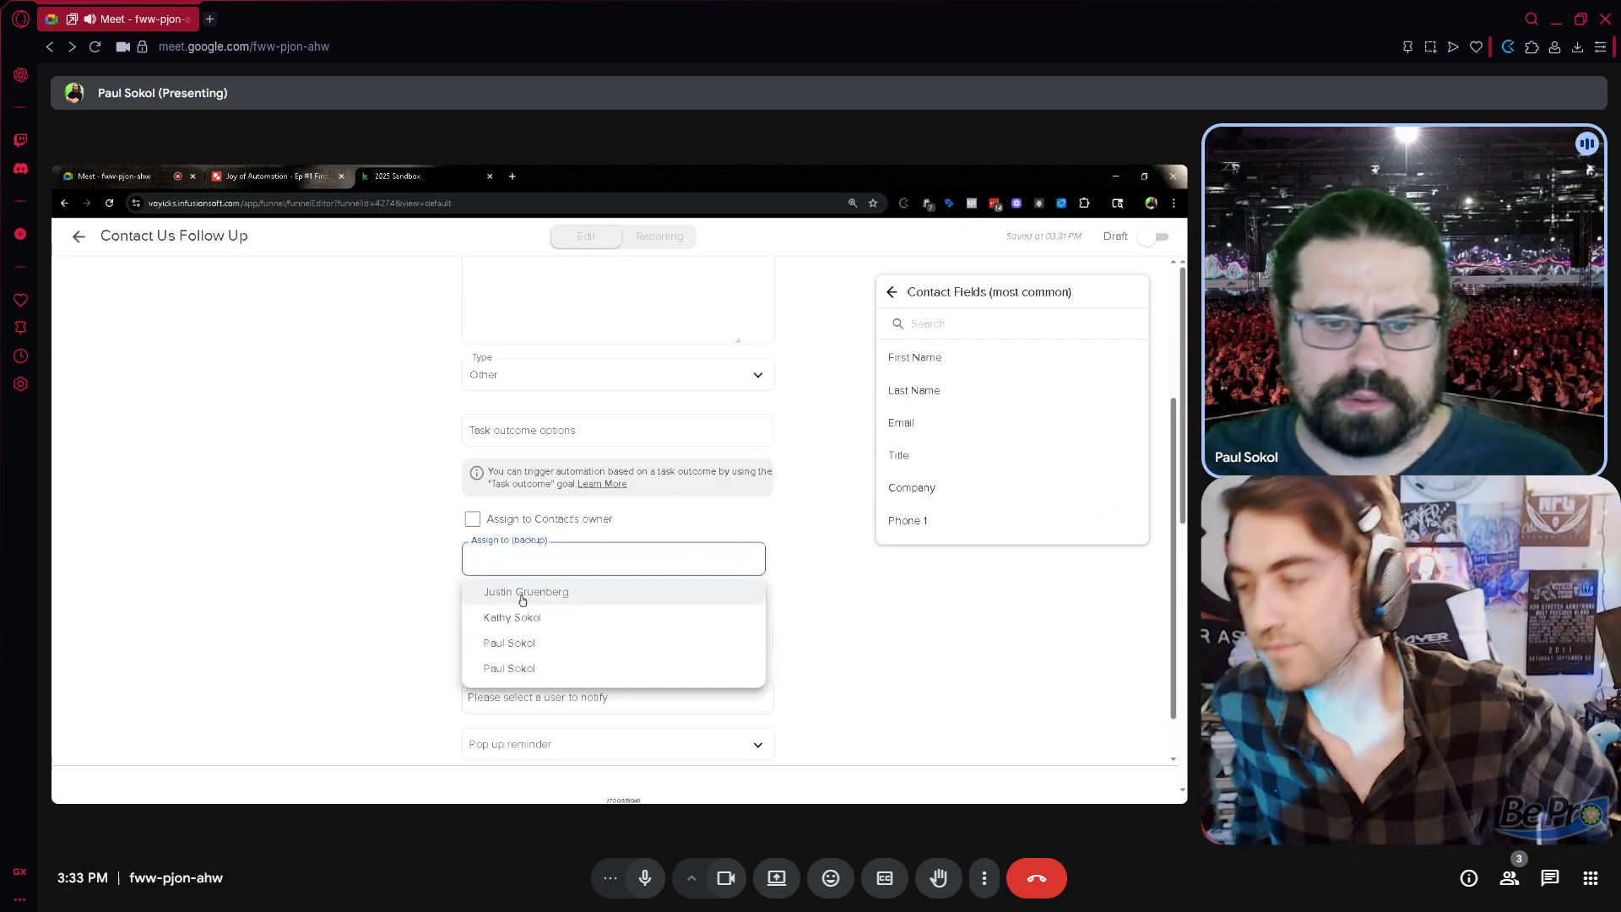
pyautogui.click(521, 590)
pyautogui.scroll(-1, 857, 604)
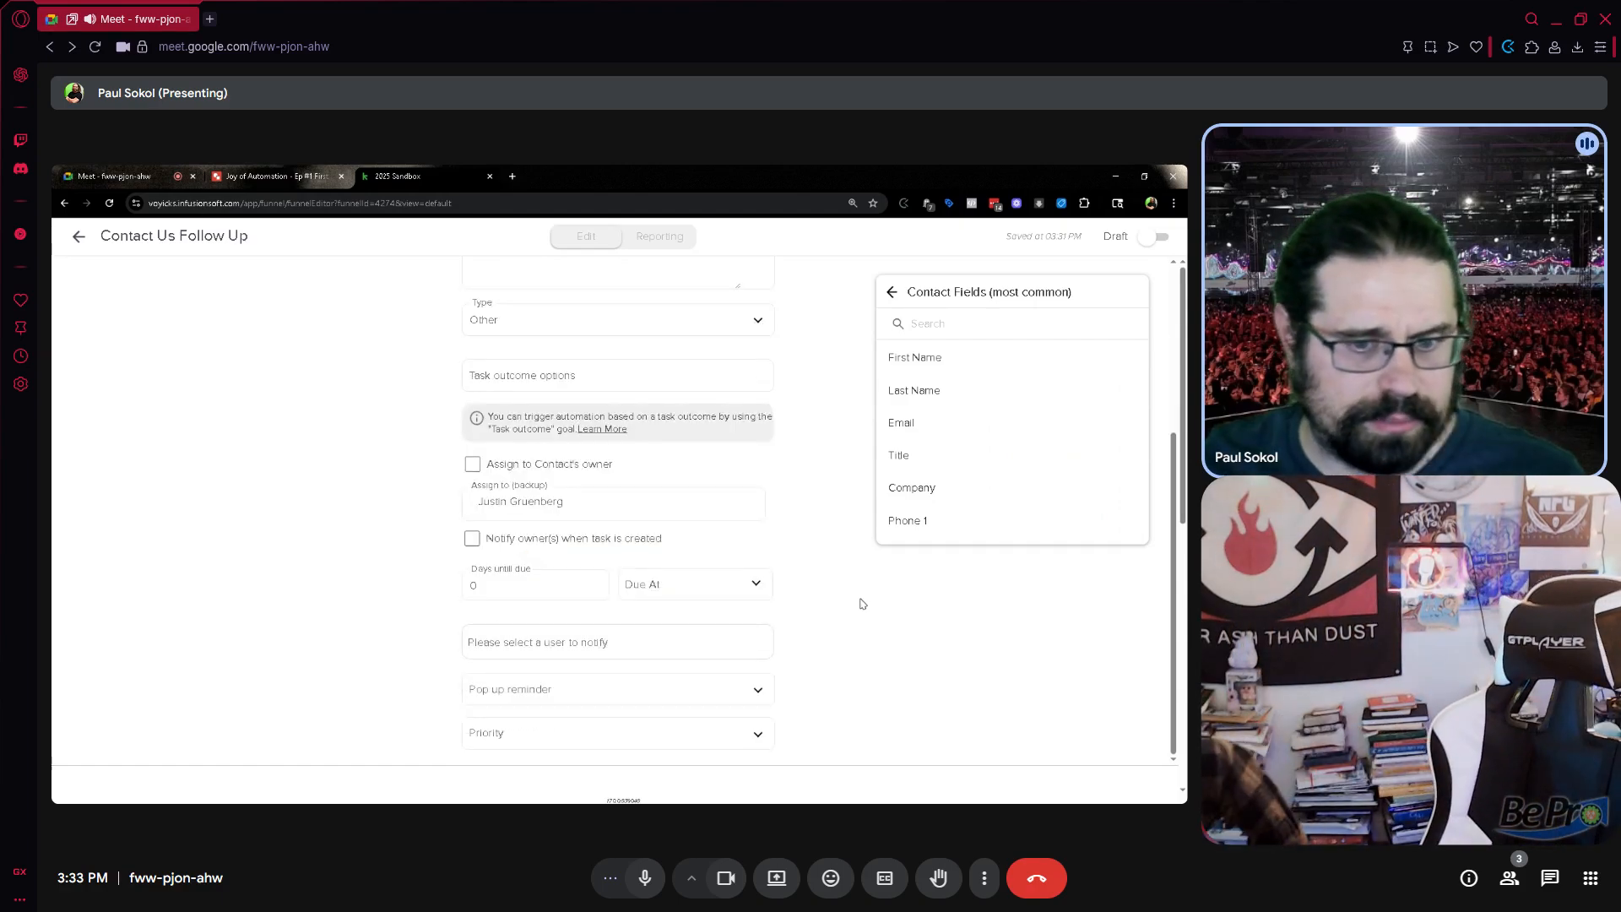
# Step: Set the Contact Us Follow Up task's priority to 2. Essential
pyautogui.click(518, 733)
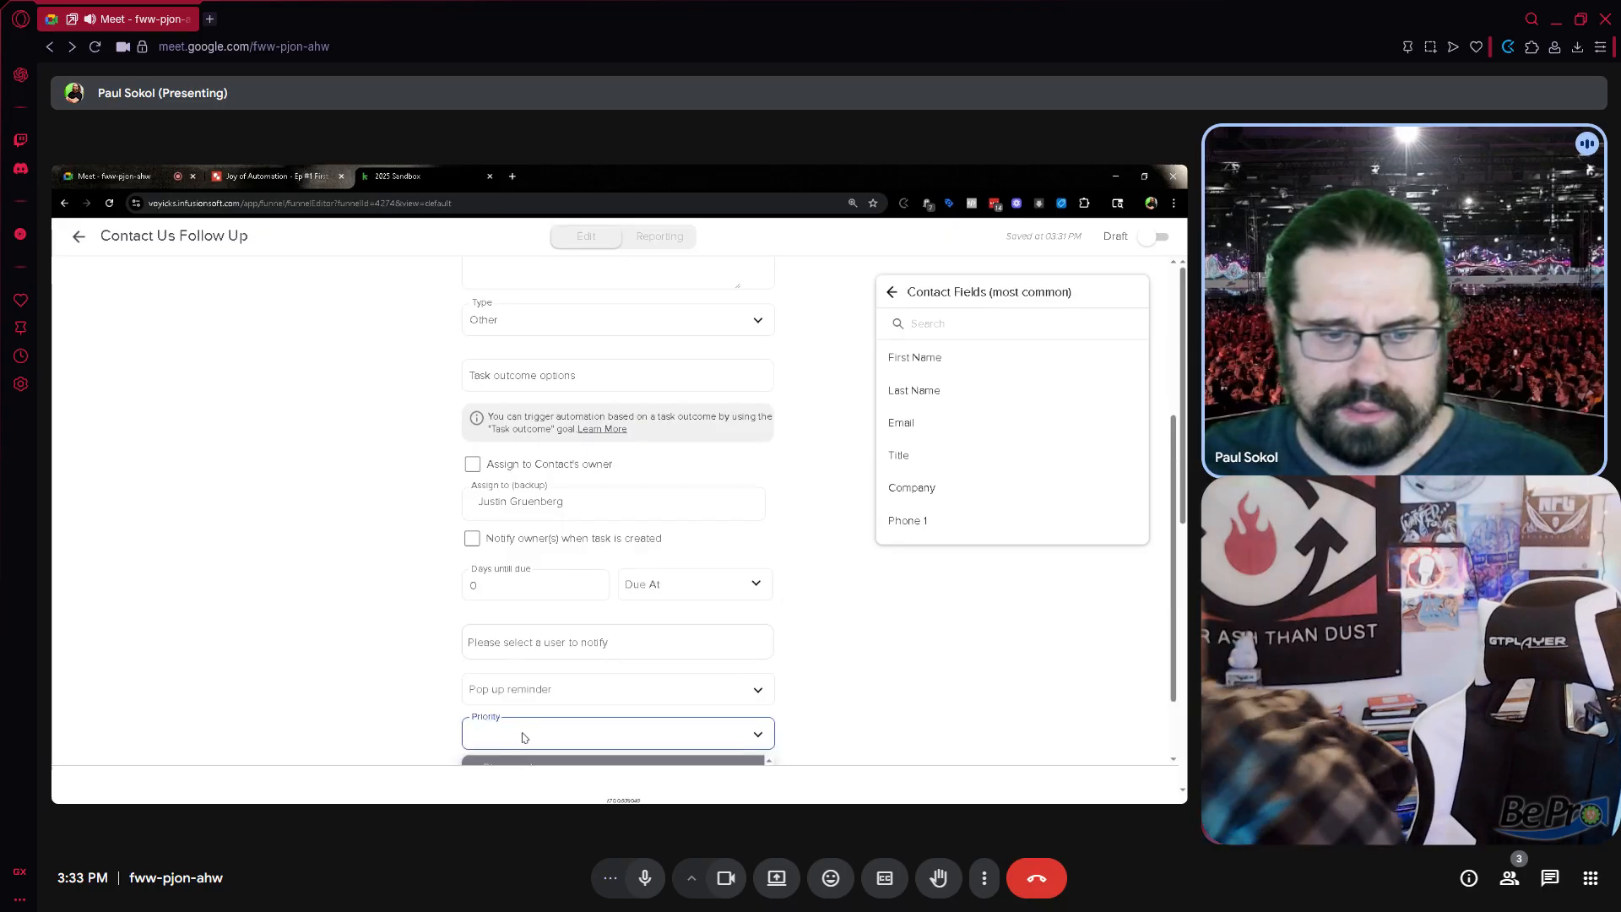
pyautogui.scroll(-3, 873, 659)
pyautogui.click(551, 622)
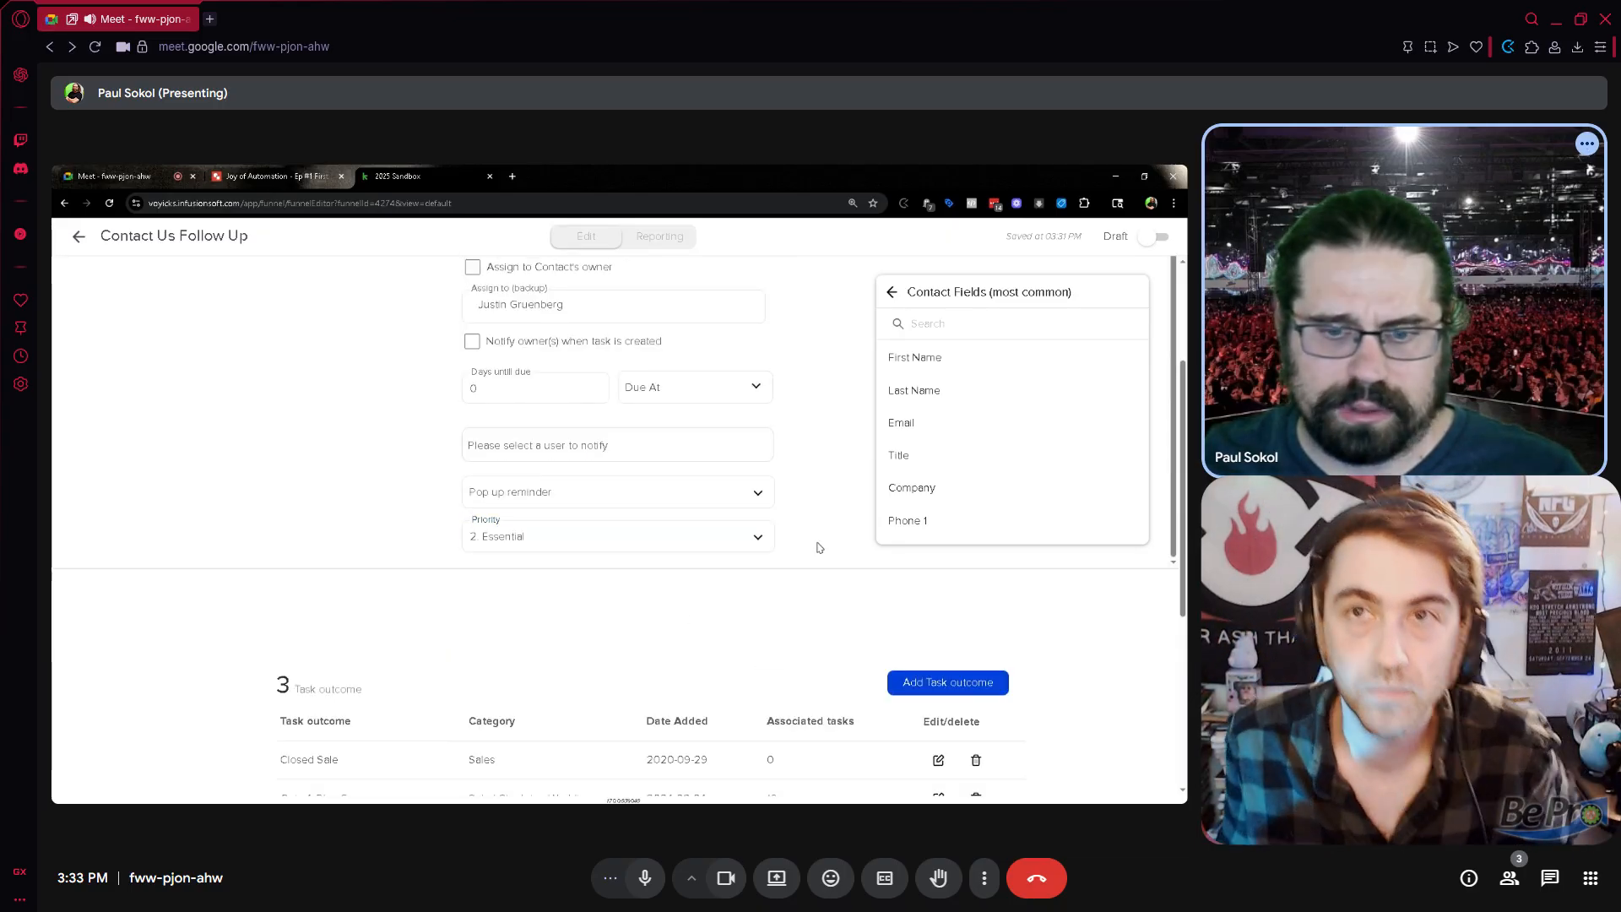
pyautogui.scroll(3, 819, 617)
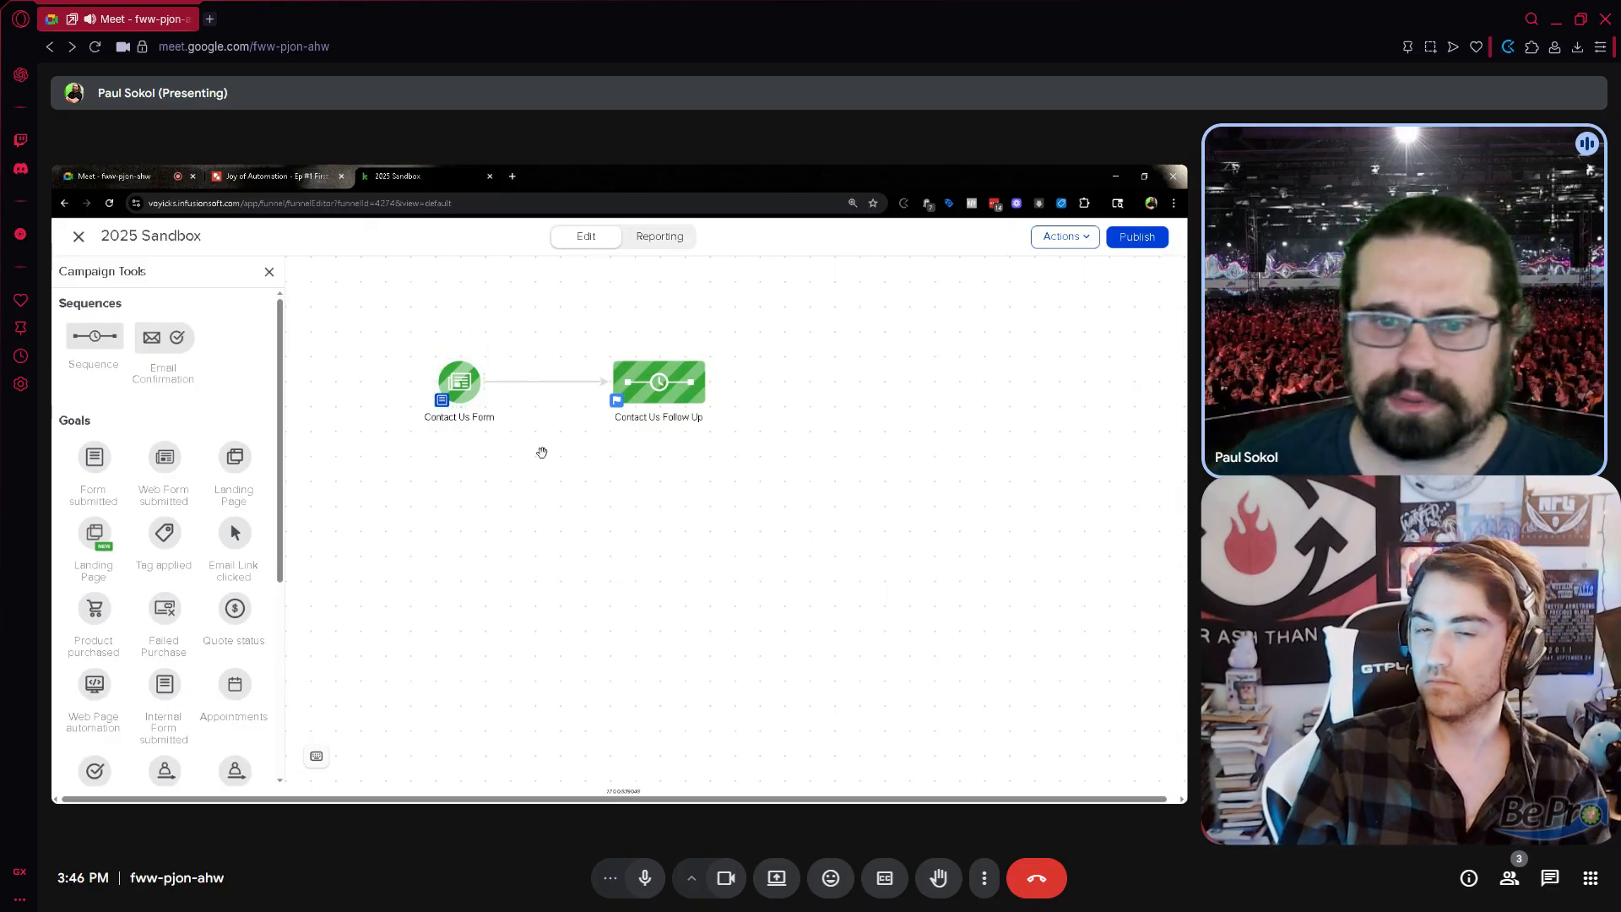
# Step: Duplicate the Contact Us Follow Up sequence and place the copy directly below the original
pyautogui.rightClick(671, 383)
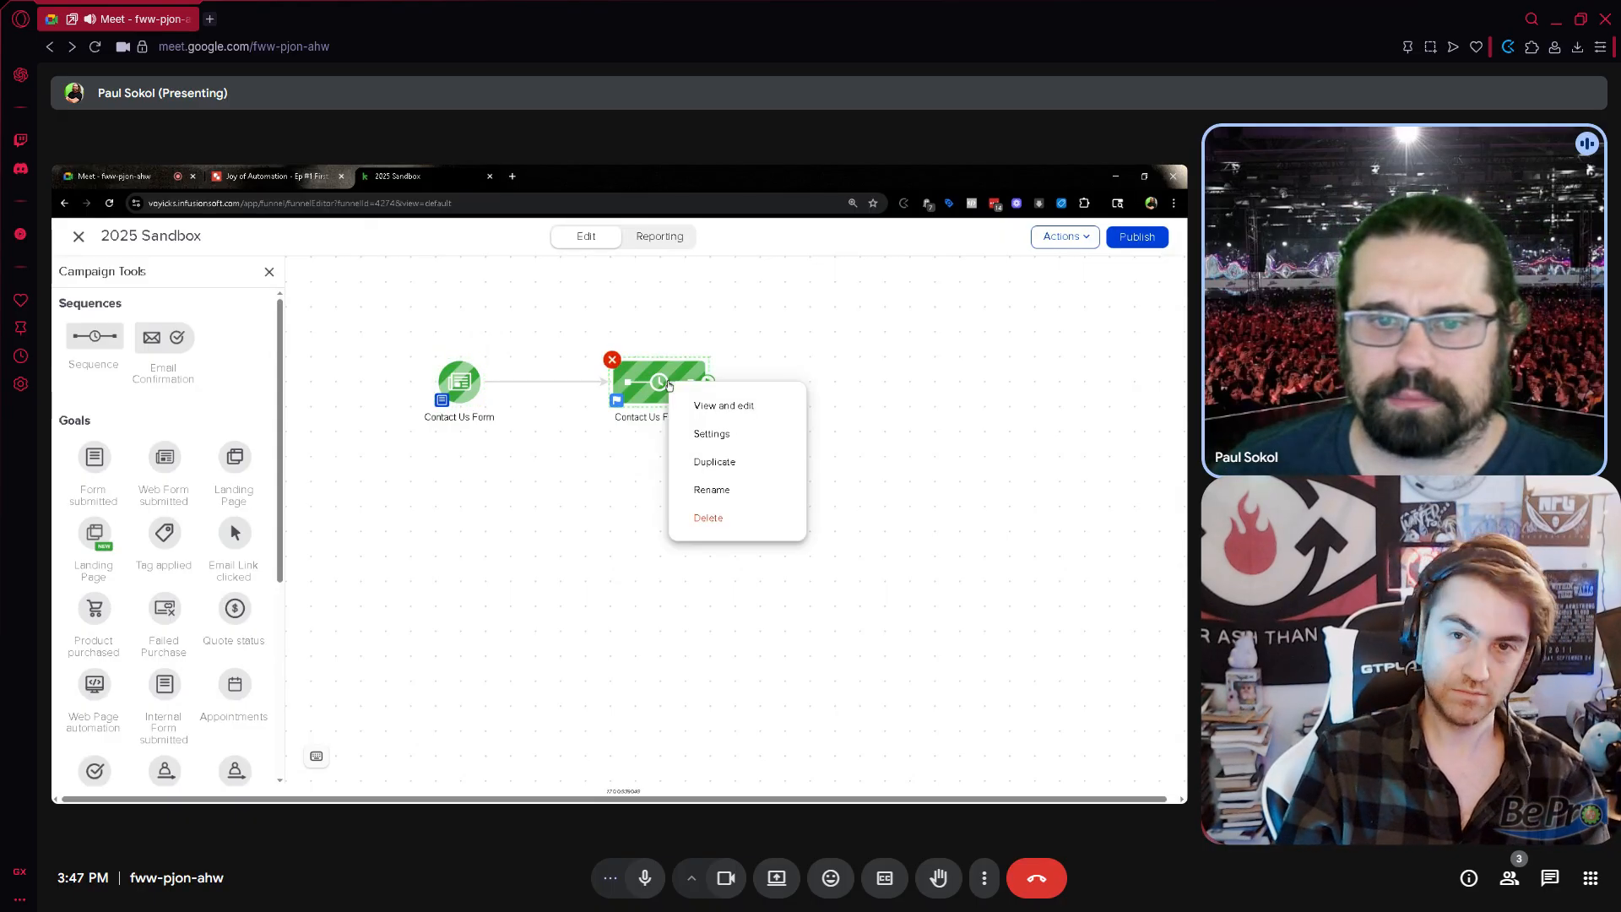
pyautogui.click(709, 460)
pyautogui.moveTo(676, 397); pyautogui.dragTo(654, 488)
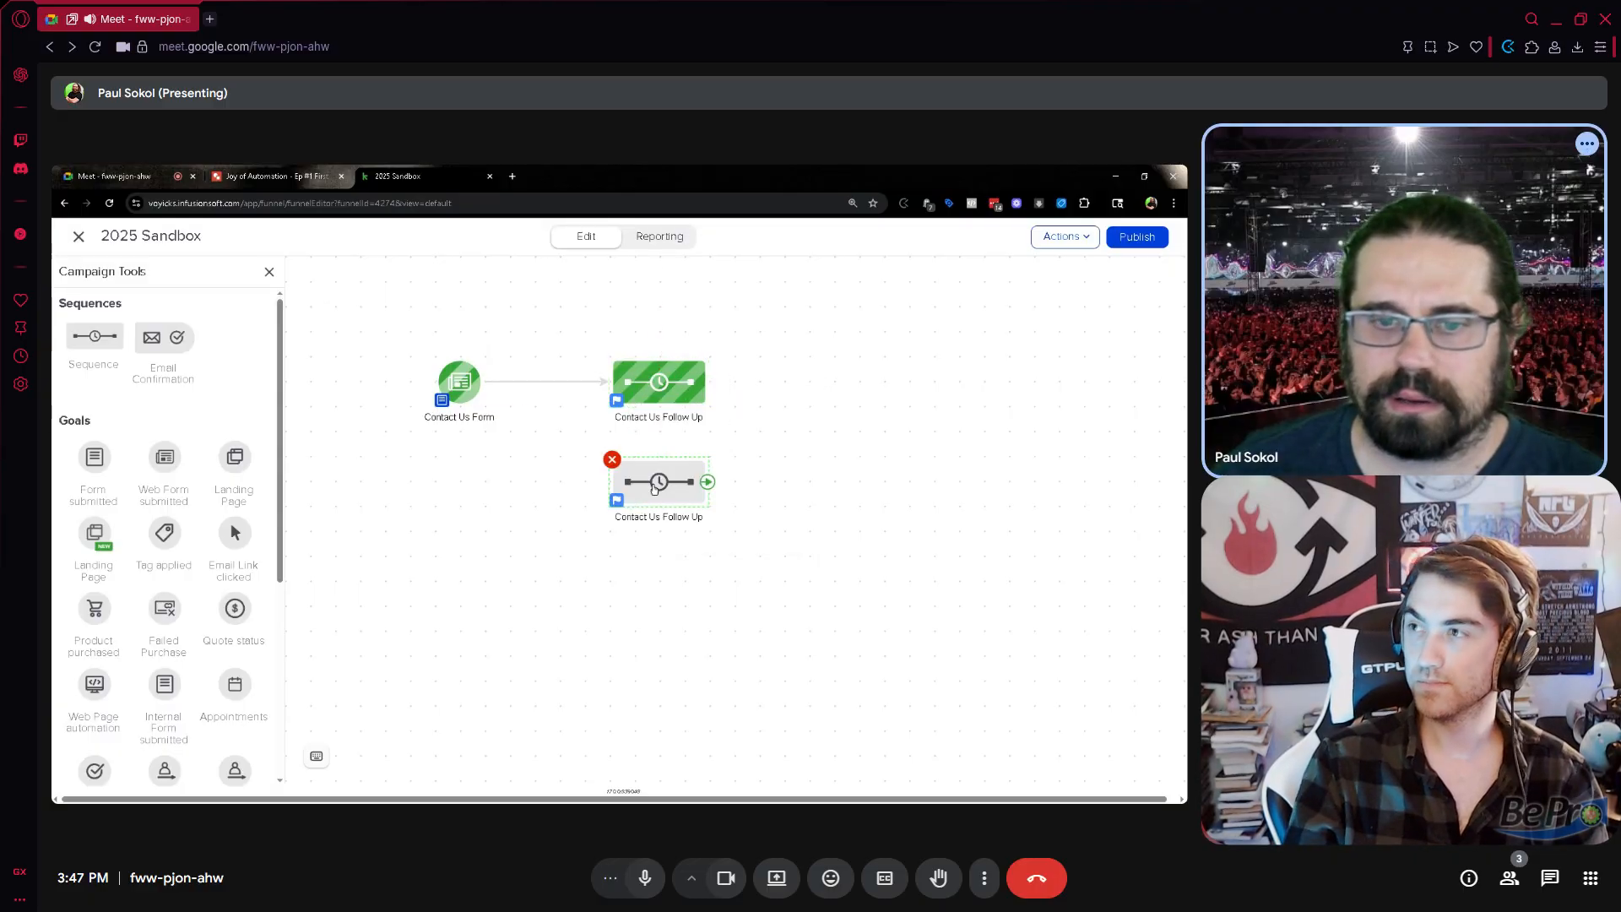
# Step: Rename the duplicated sequence "Contact Us Follow Up (Existing Customer)"
pyautogui.doubleClick(646, 514)
pyautogui.press('End')
pyautogui.write('(')
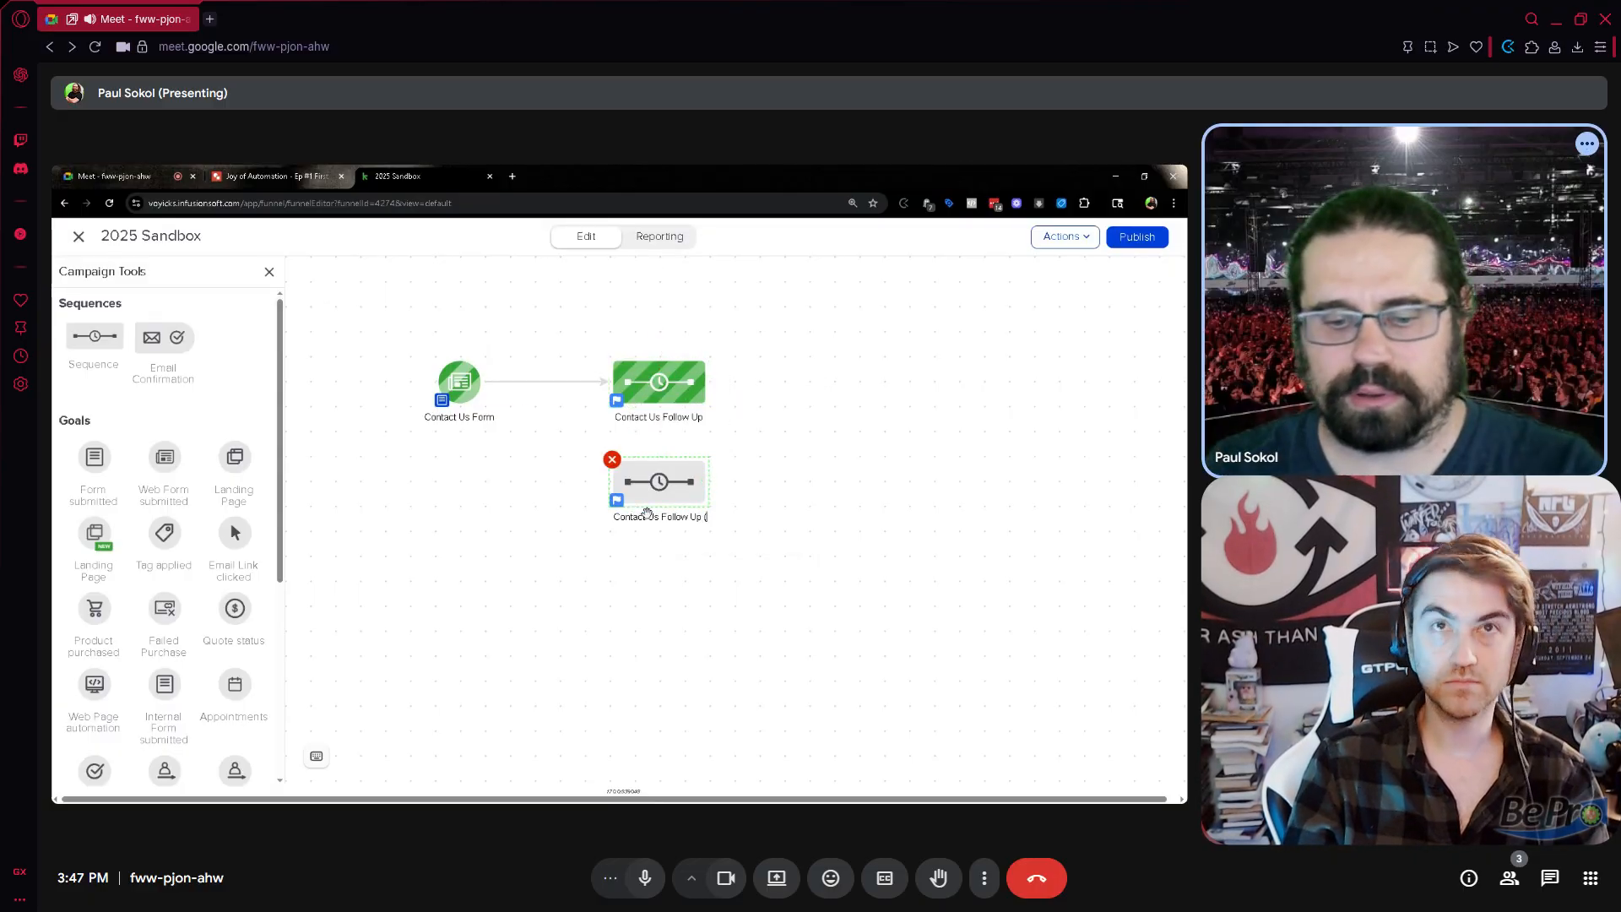
pyautogui.write('Exist Customer')
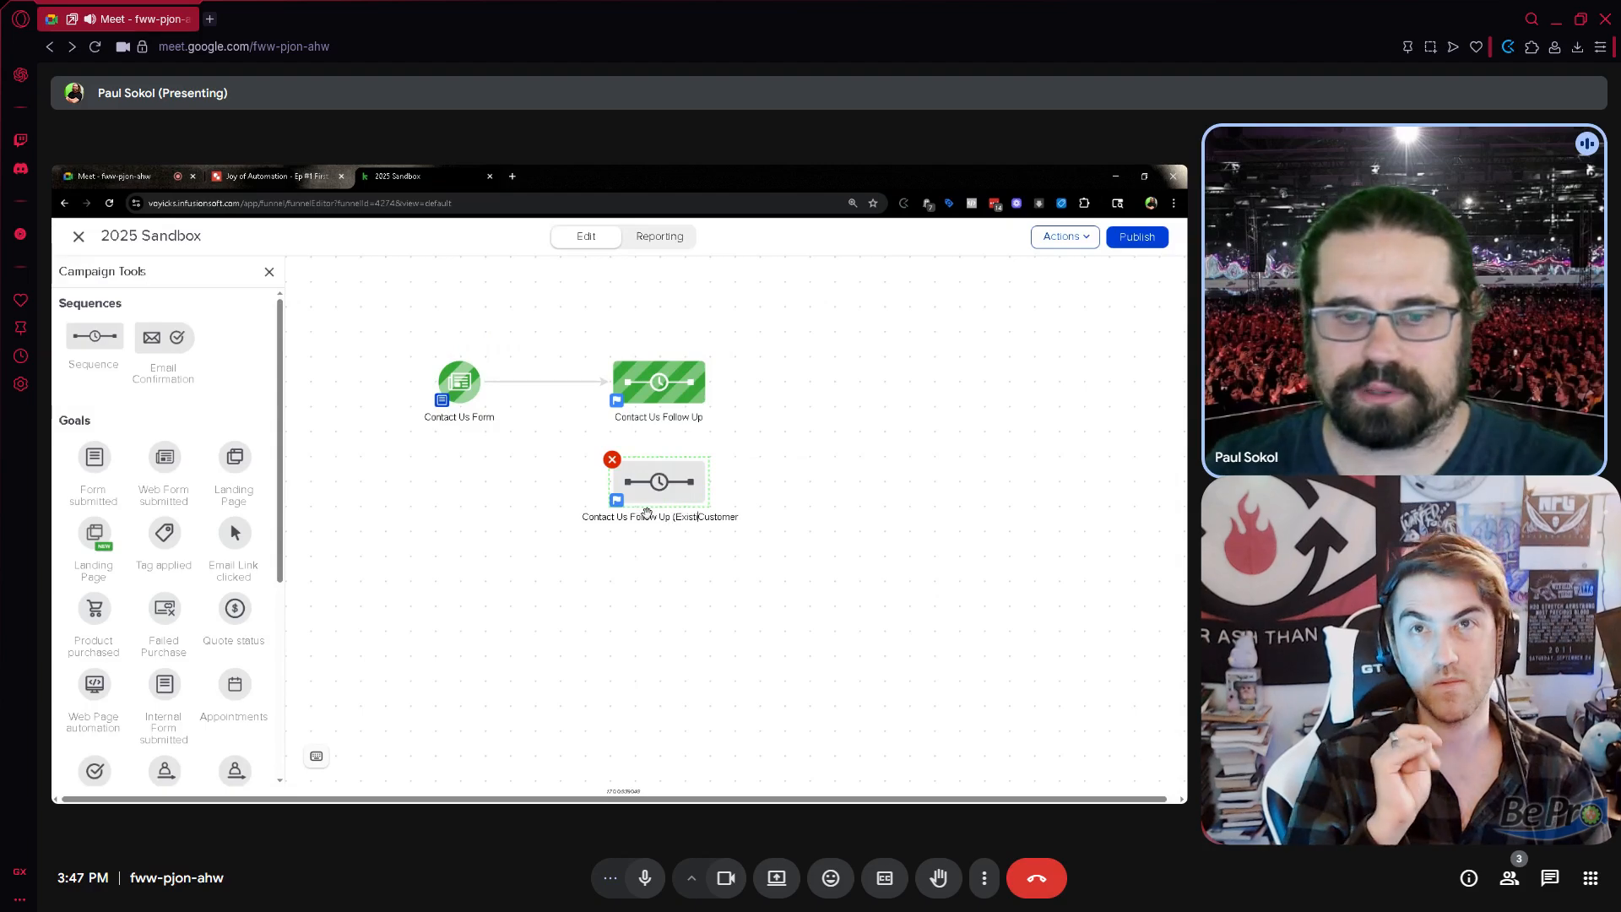
pyautogui.write('ing')
pyautogui.write(')')
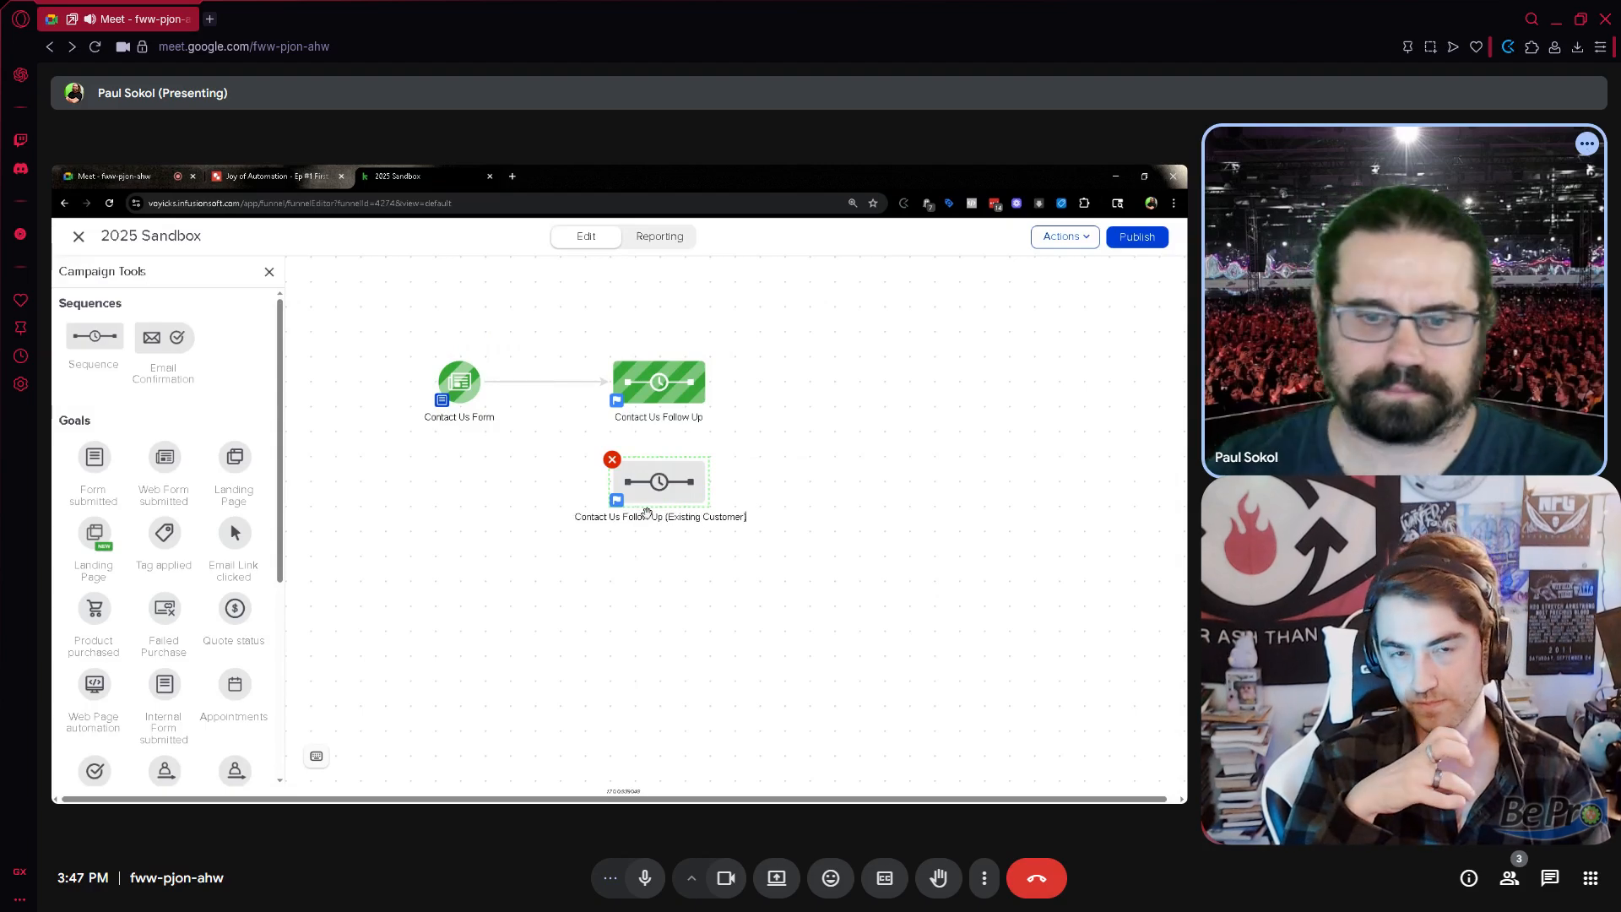
pyautogui.press('Return')
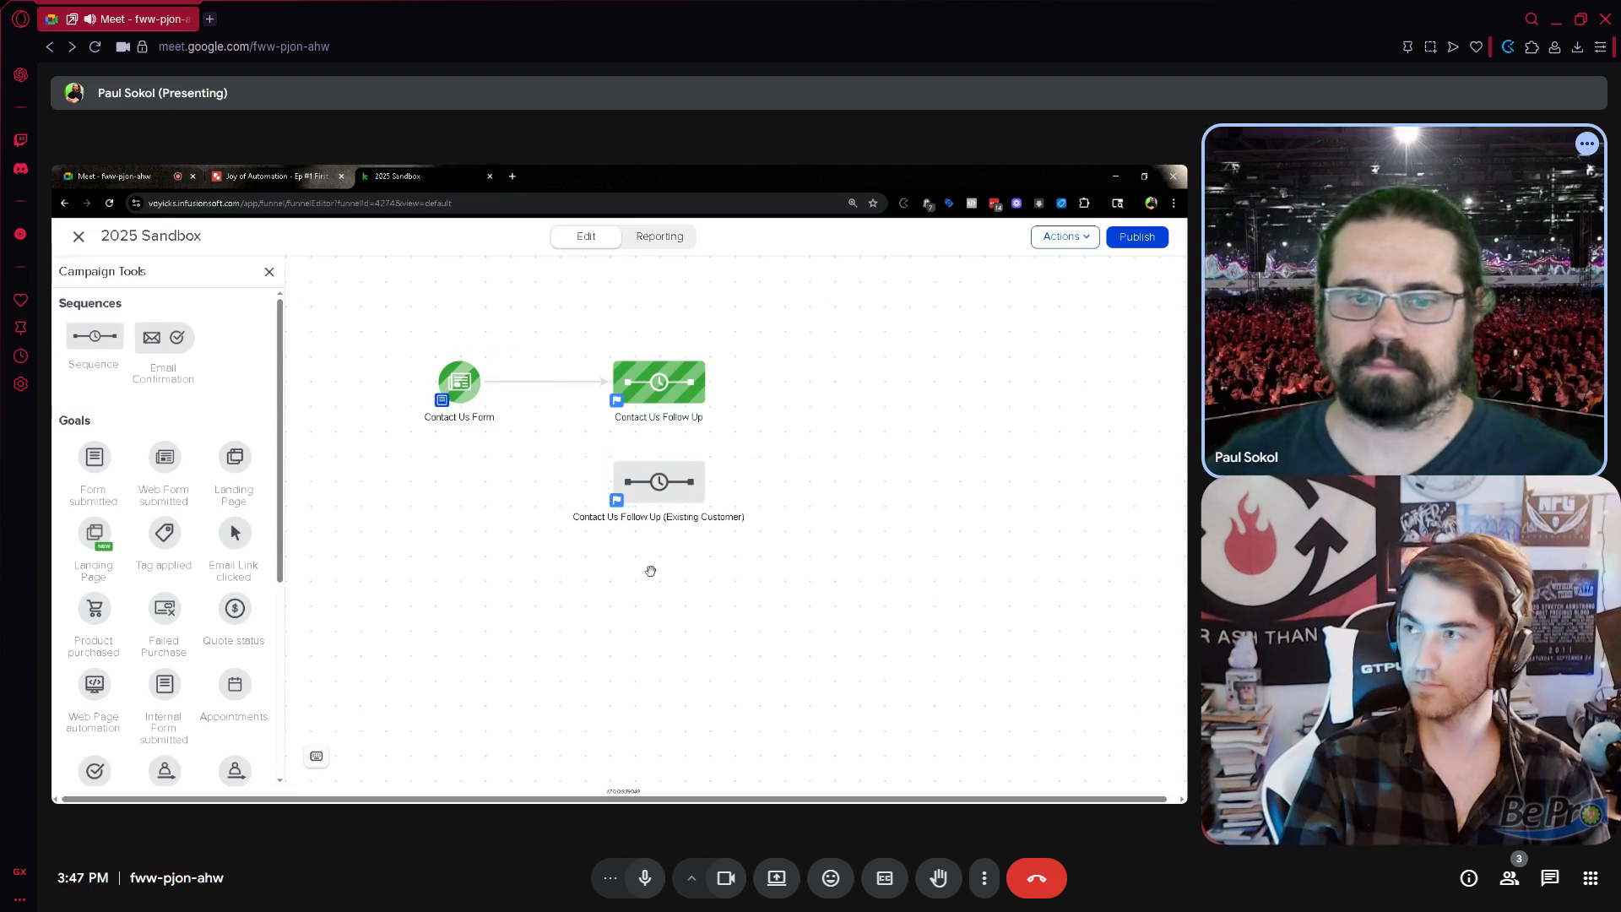
# Step: In the existing-customer sequence, change the follow-up task's title to "Existing Customer Contact Us Follow Up"
pyautogui.doubleClick(671, 488)
pyautogui.click(477, 469)
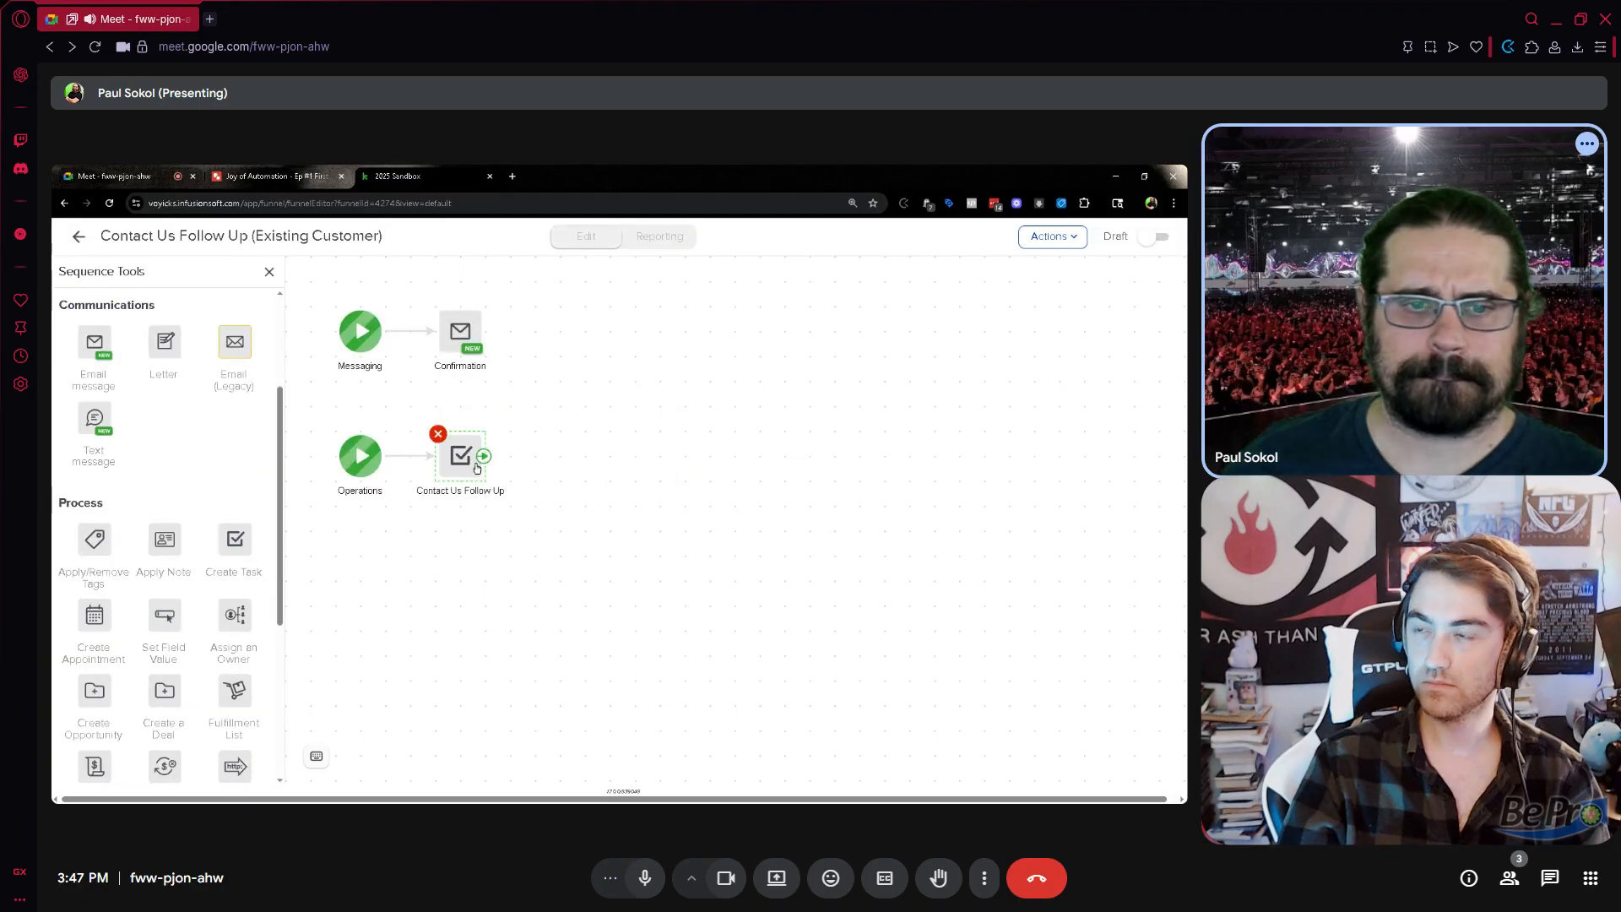
pyautogui.doubleClick(477, 468)
pyautogui.click(470, 293)
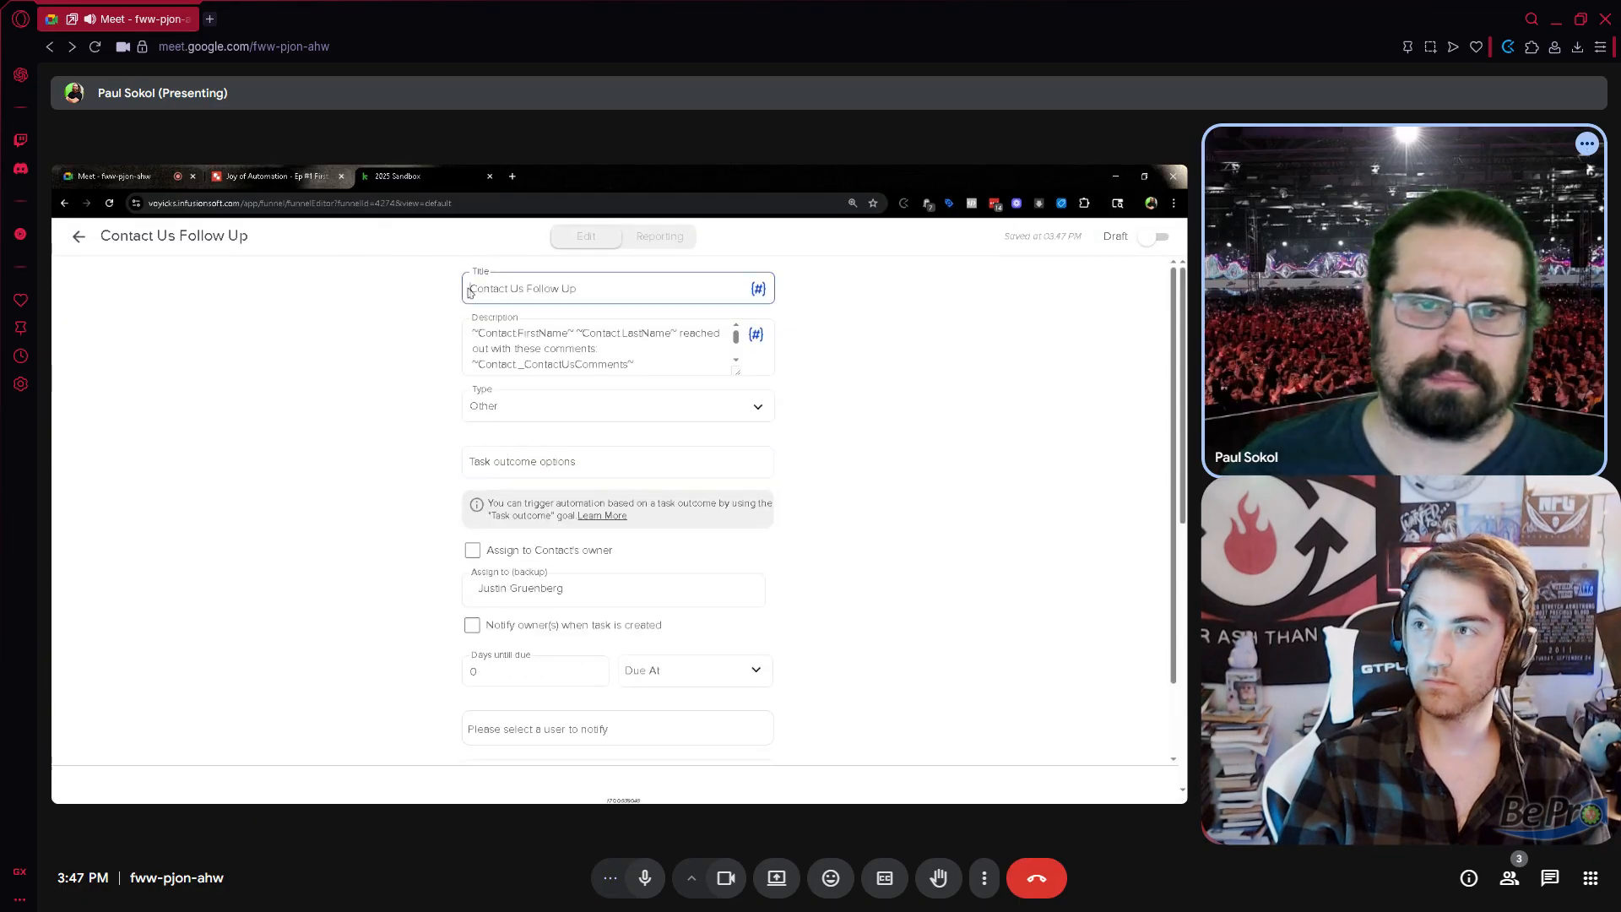
pyautogui.write('Existing Cust')
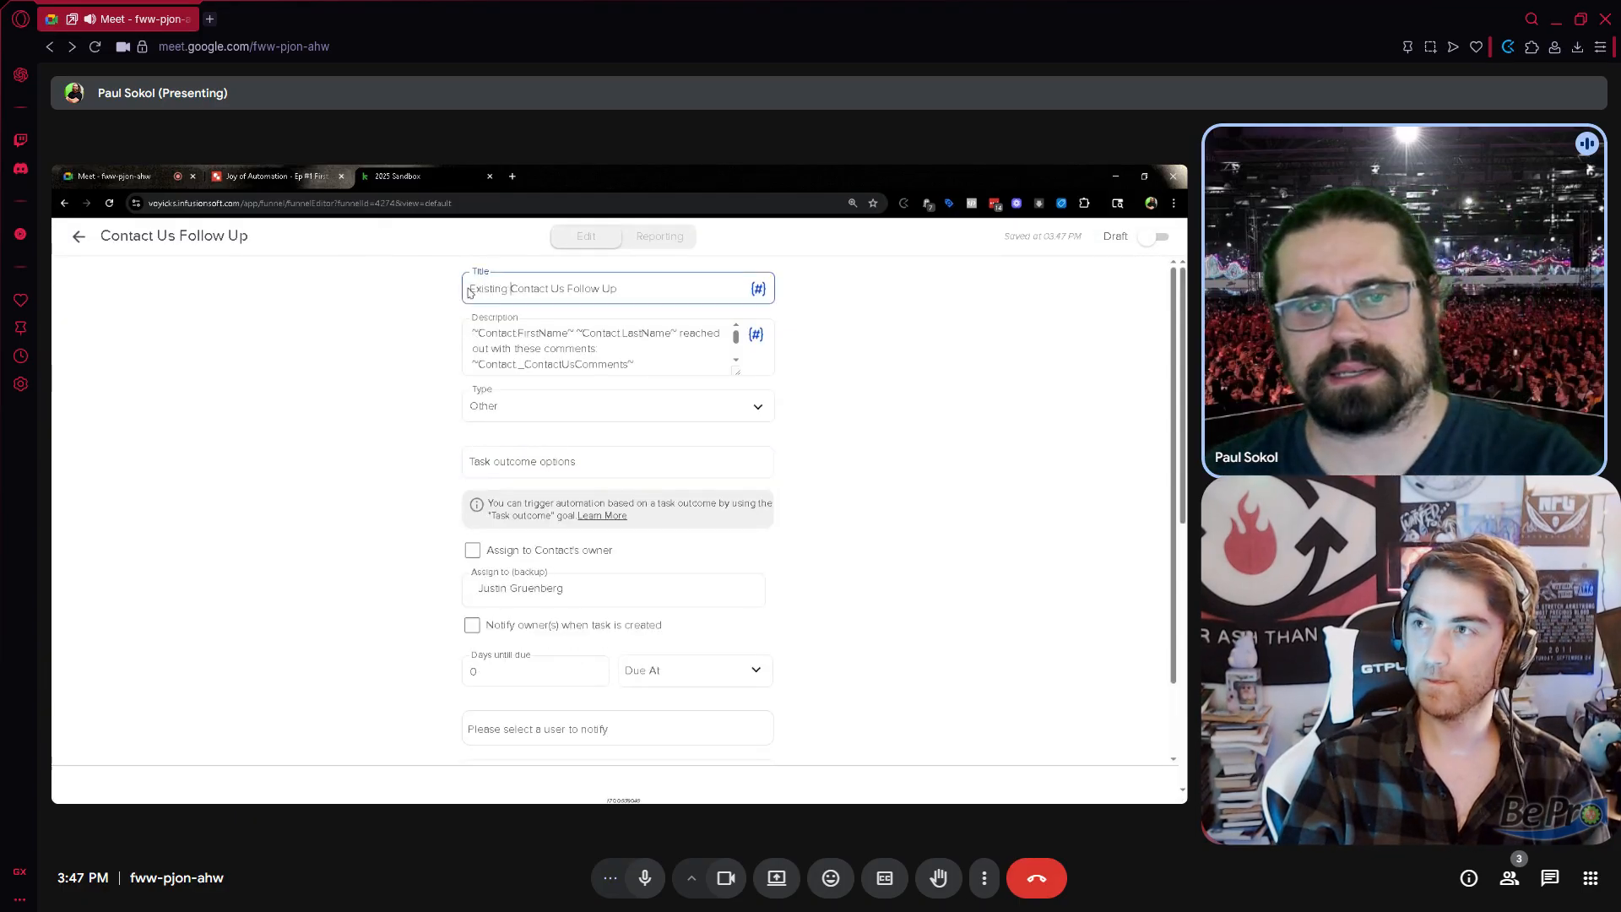
pyautogui.write('omer')
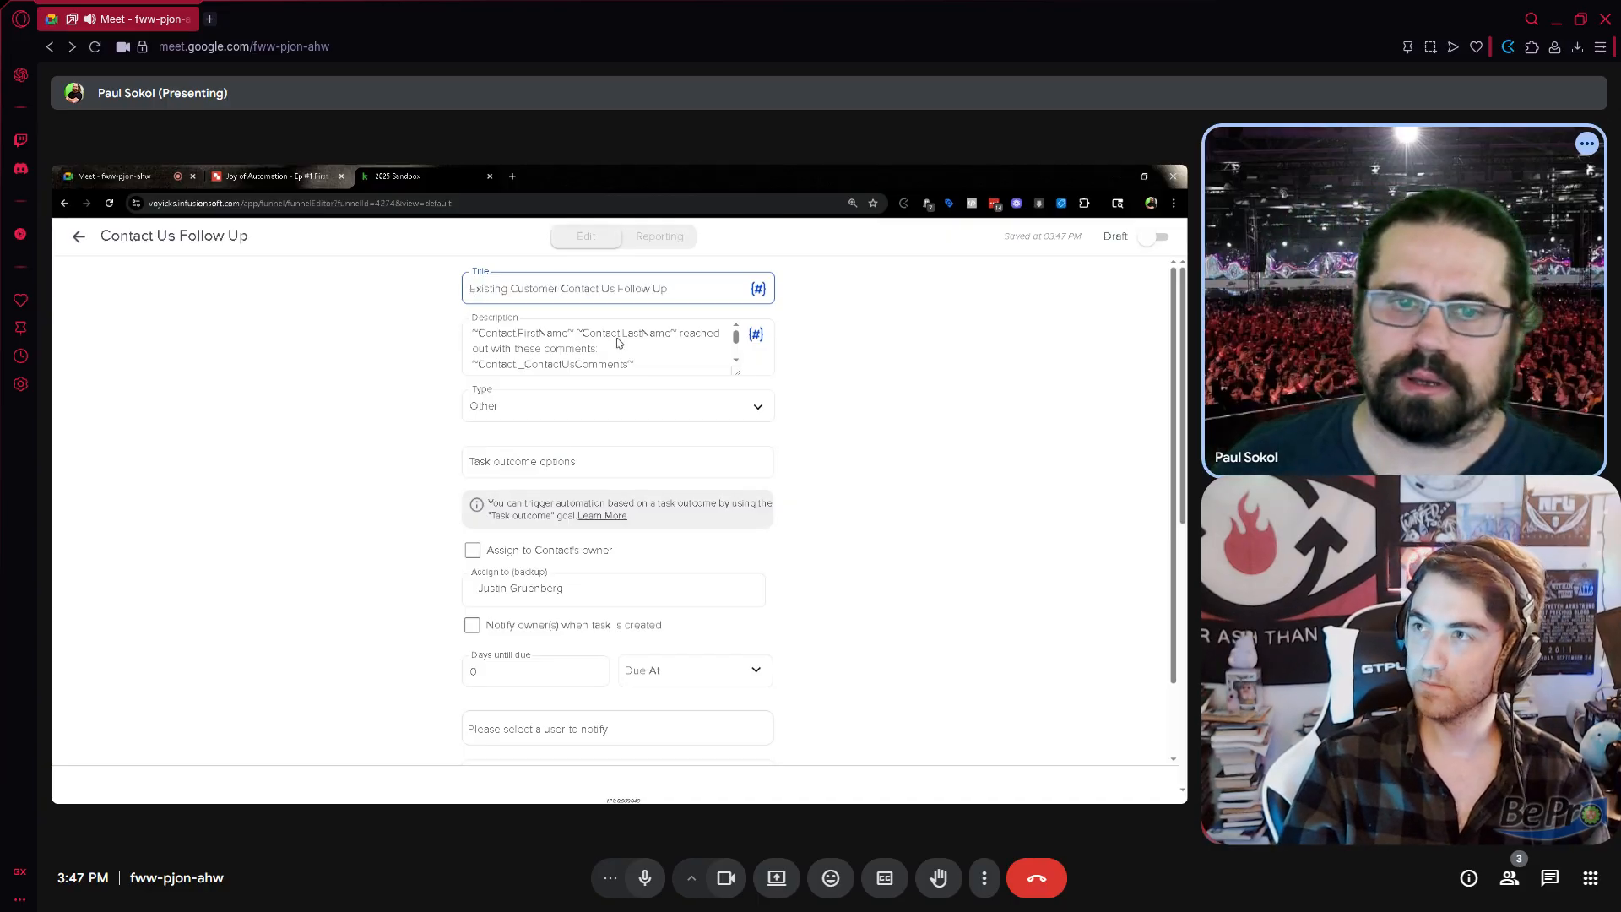
# Step: Review the existing-customer task's full description and priority setting, and mark the task as ready
pyautogui.moveTo(738, 377); pyautogui.dragTo(737, 468)
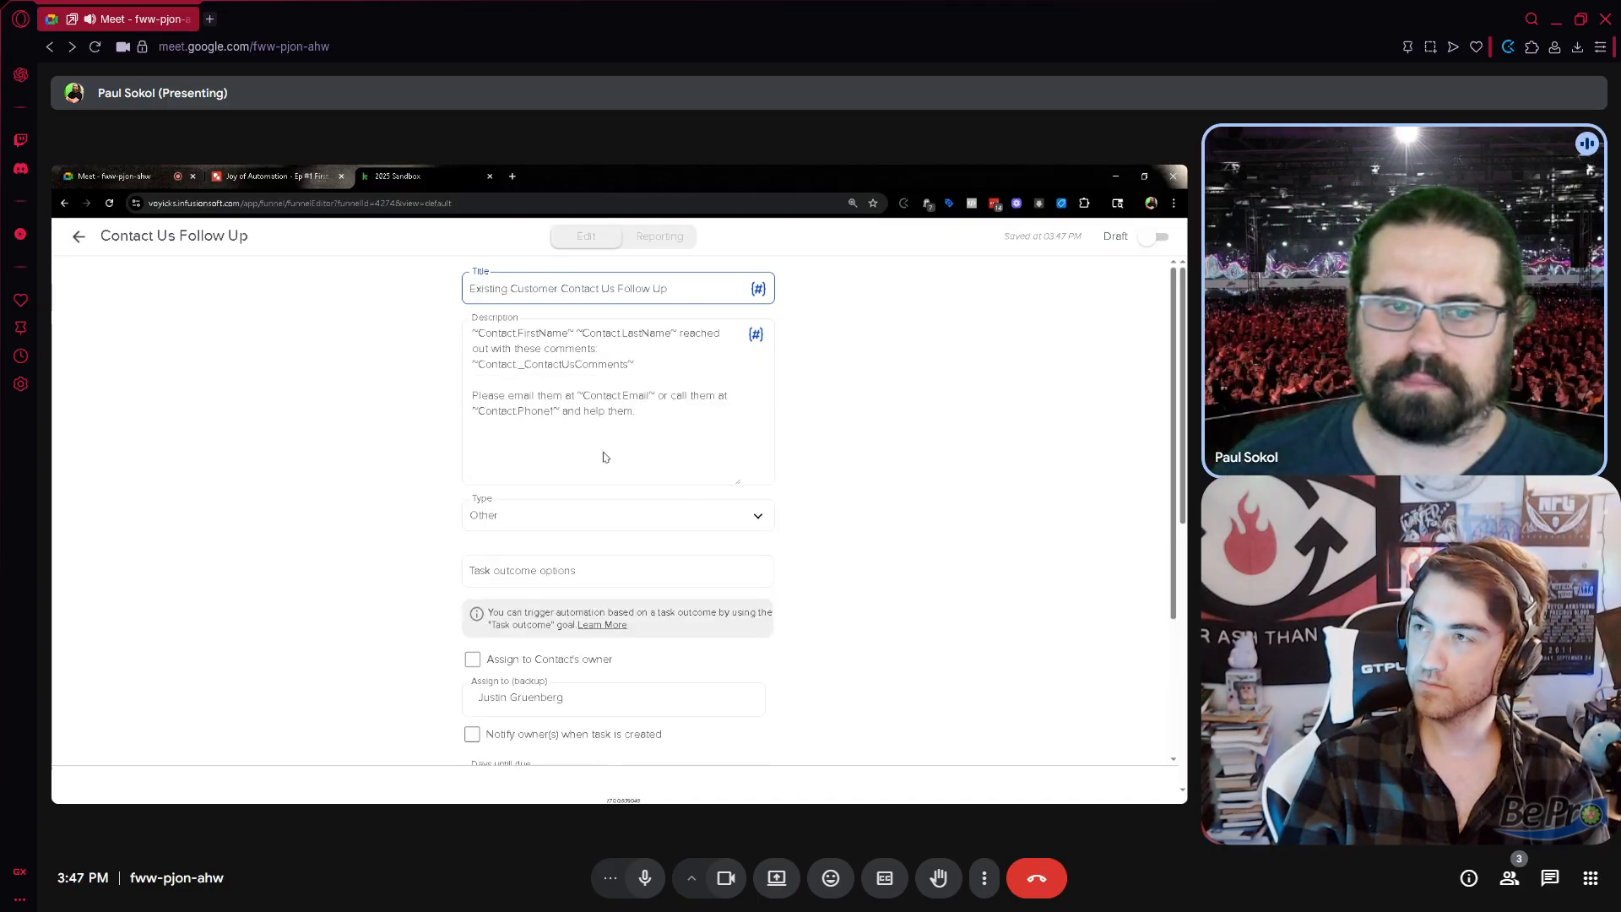
pyautogui.scroll(-2, 591, 574)
pyautogui.click(530, 732)
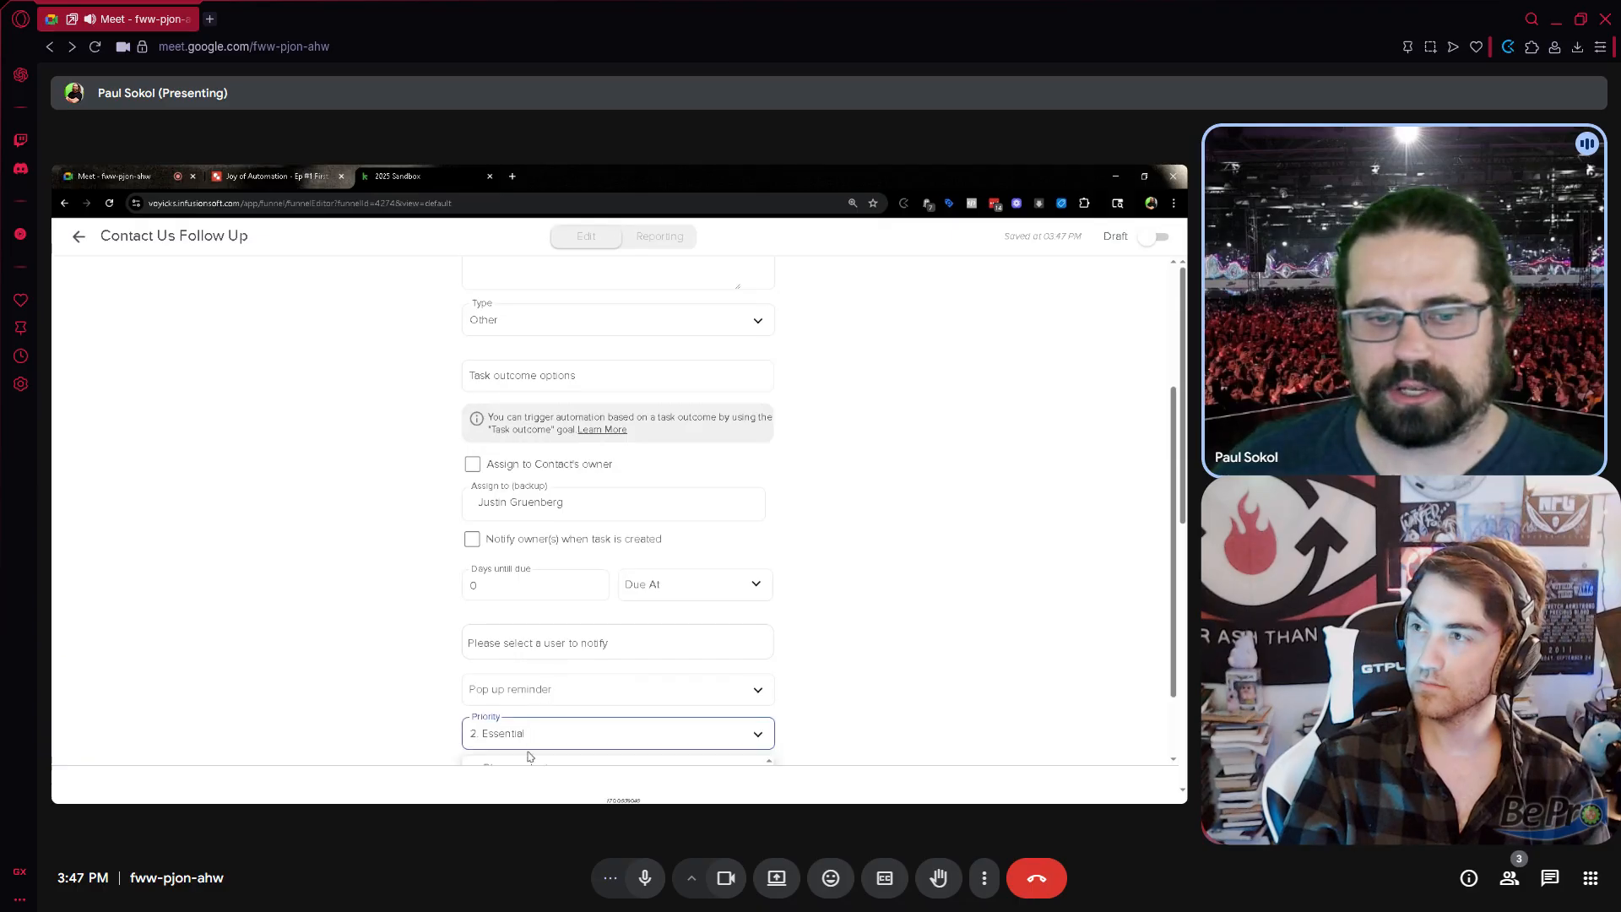
pyautogui.click(595, 697)
pyautogui.scroll(2, 859, 659)
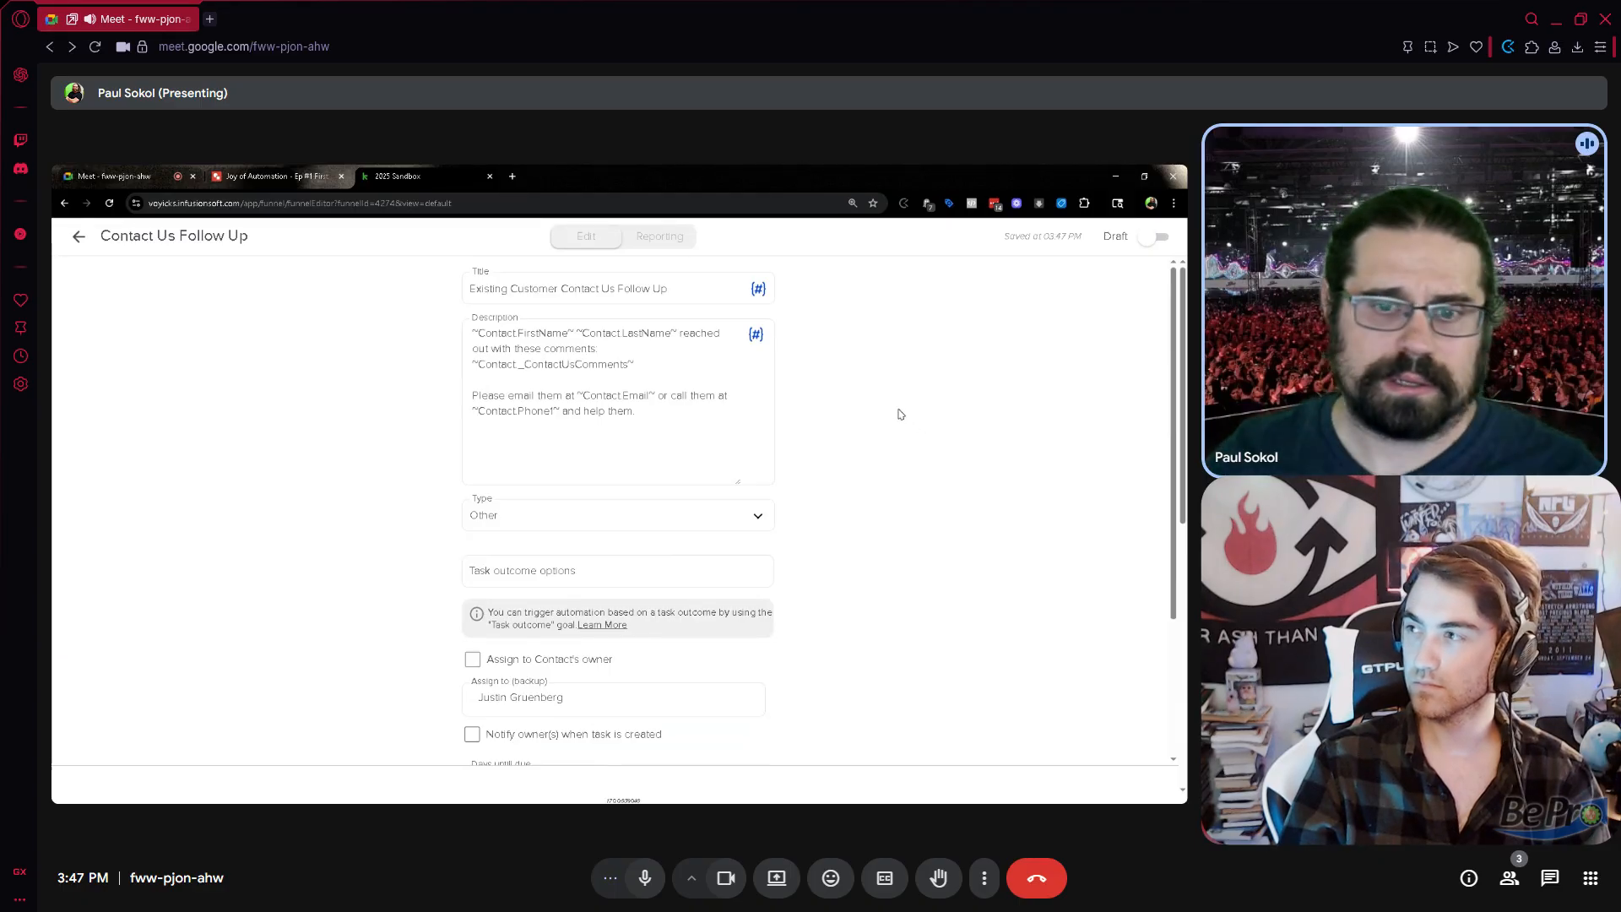
pyautogui.click(1153, 236)
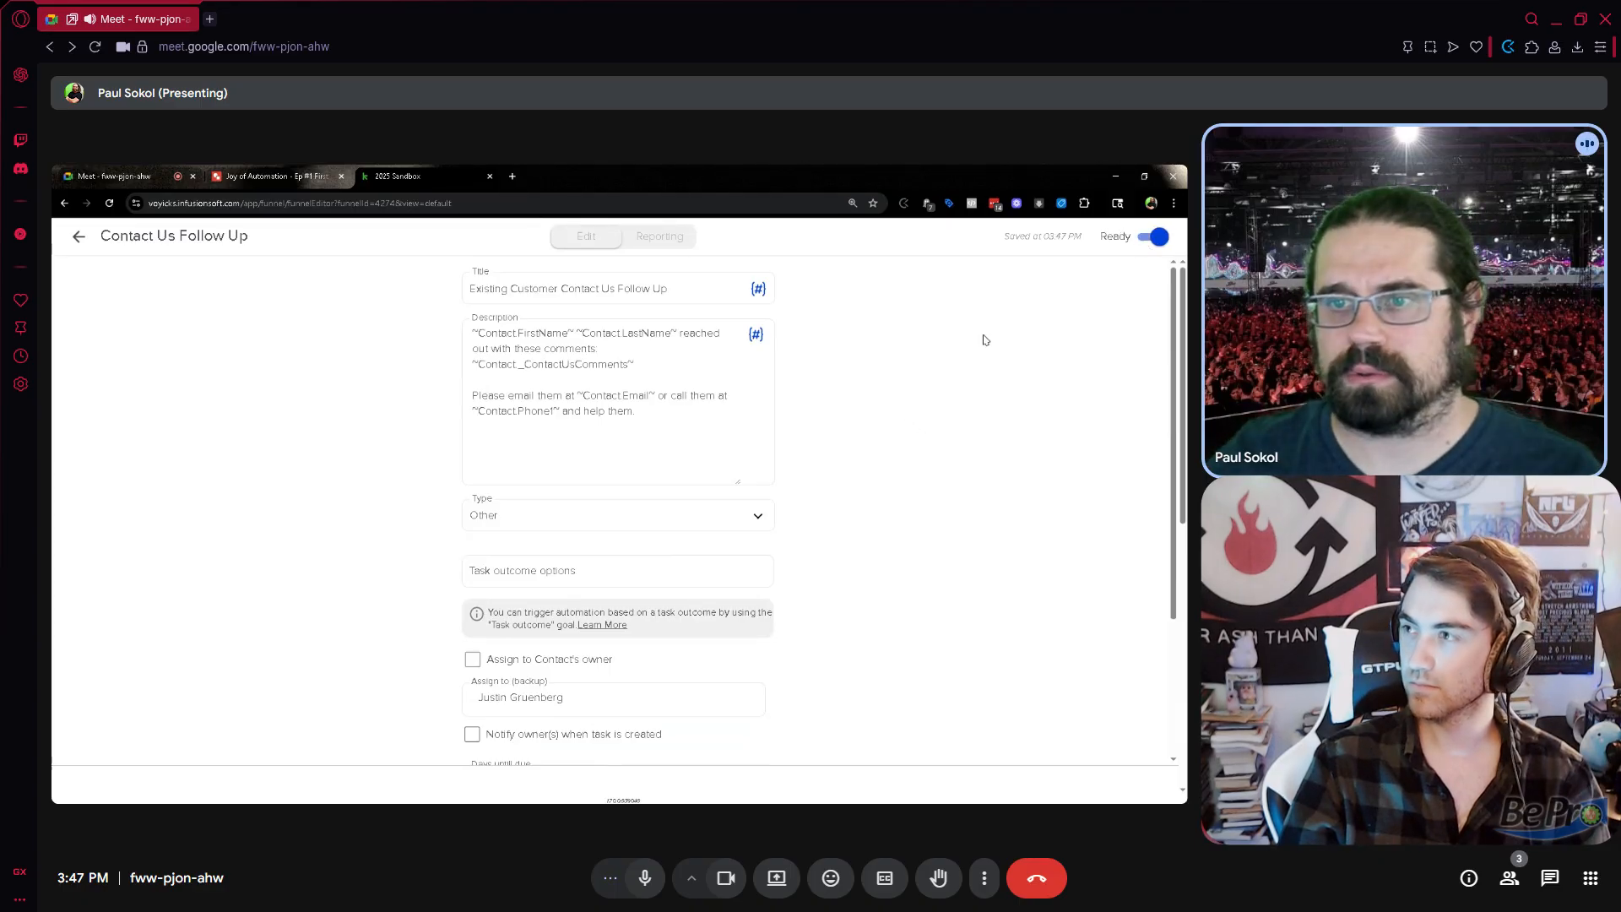